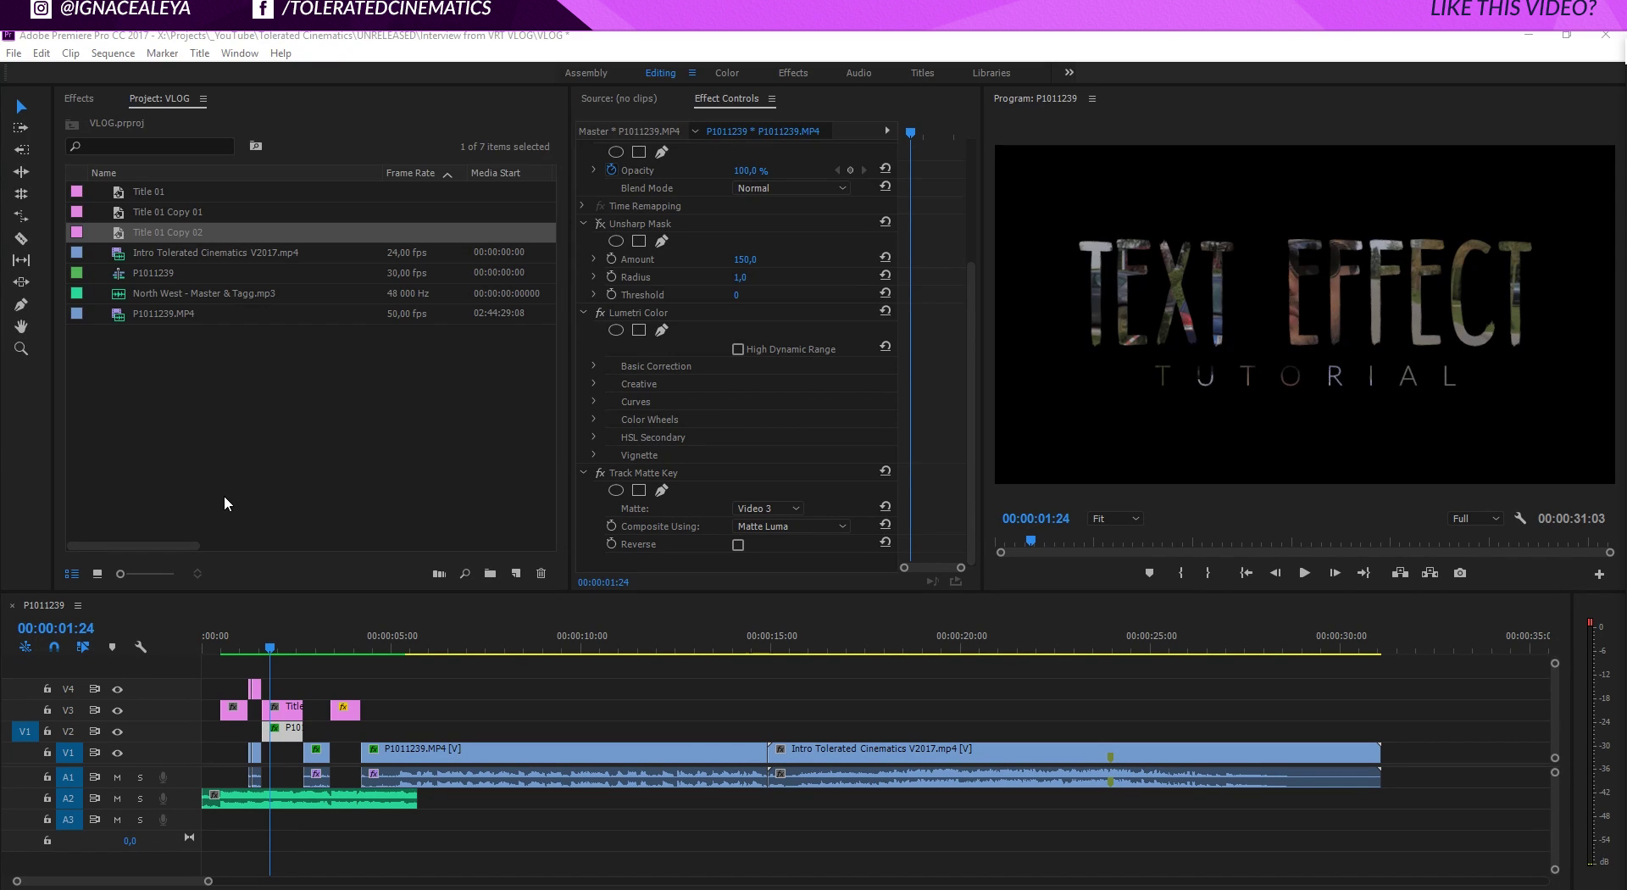
# Create a new sequence, Sequence 01, with default settings.
pyautogui.click(515, 574)
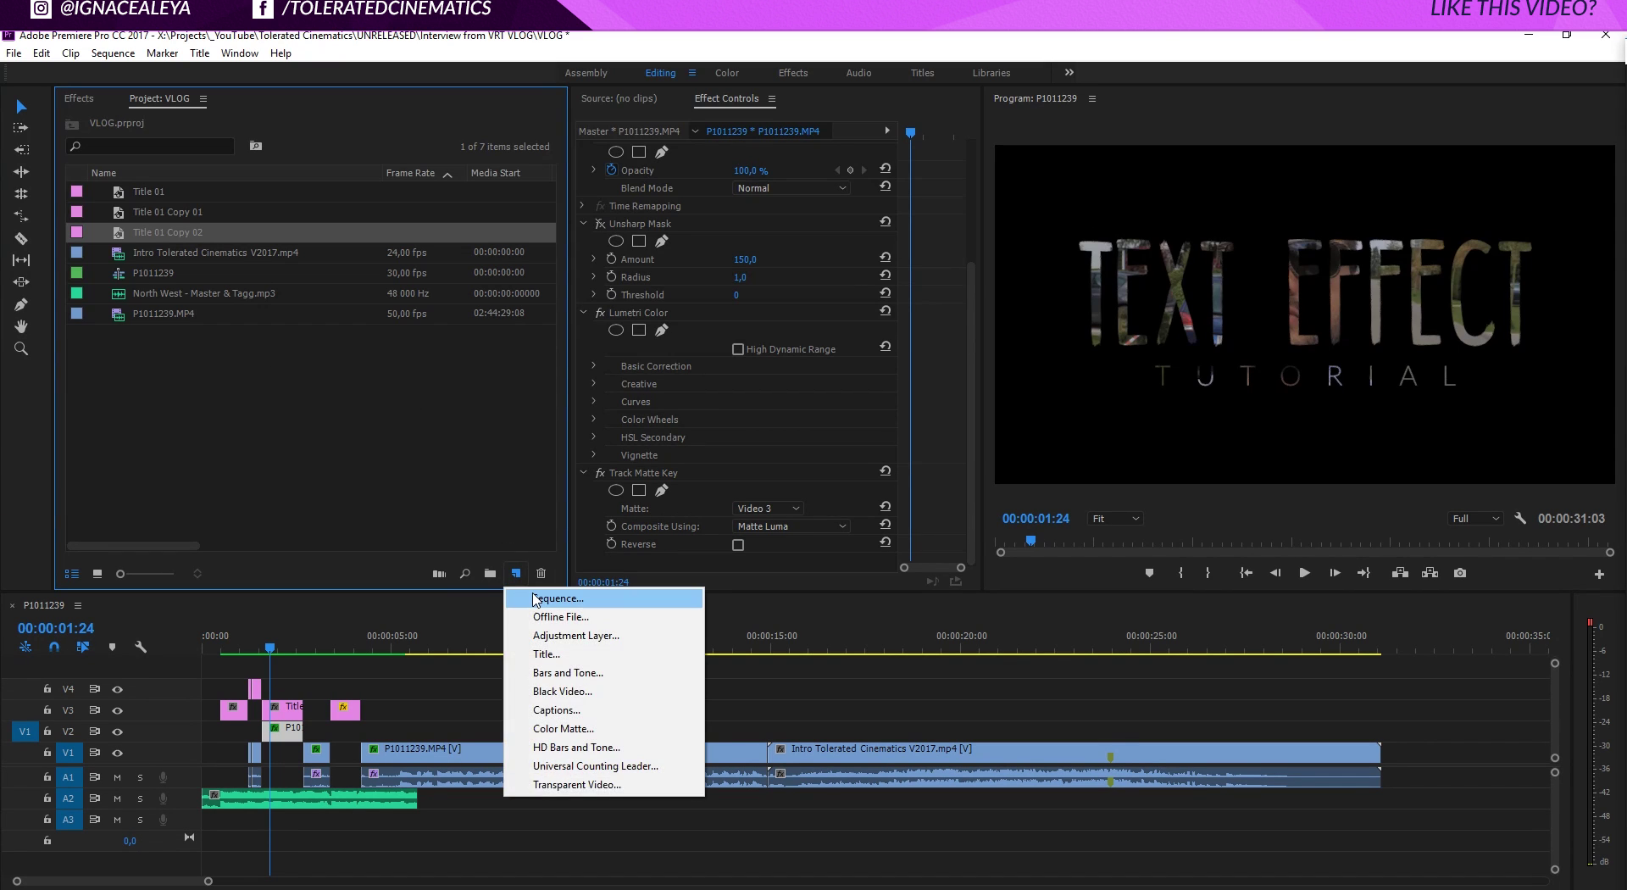
pyautogui.click(532, 593)
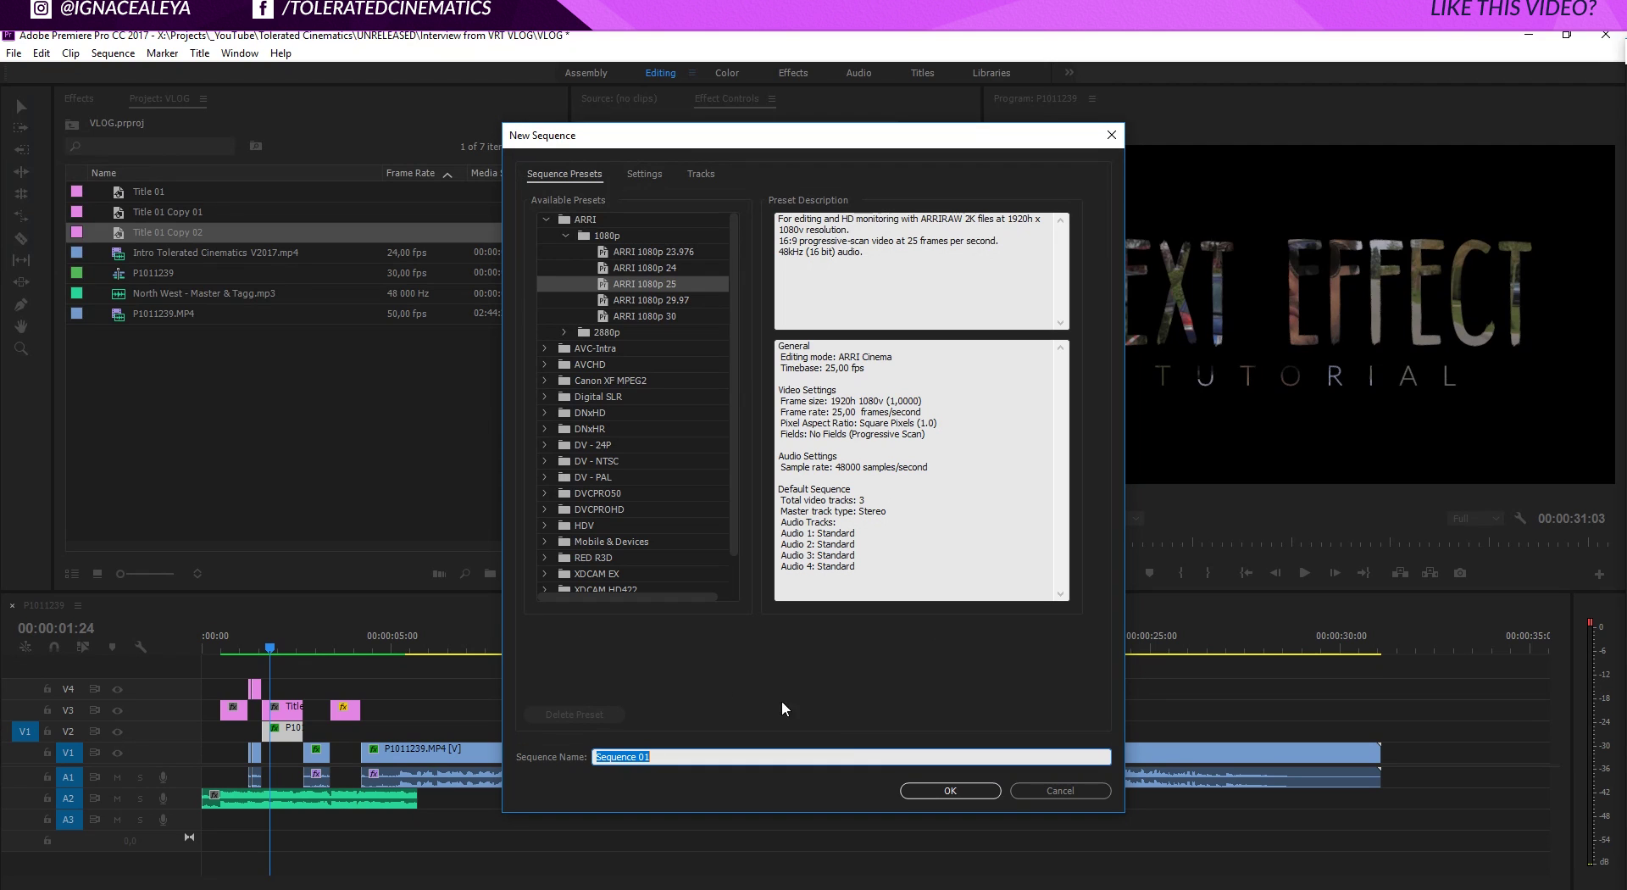
pyautogui.click(958, 787)
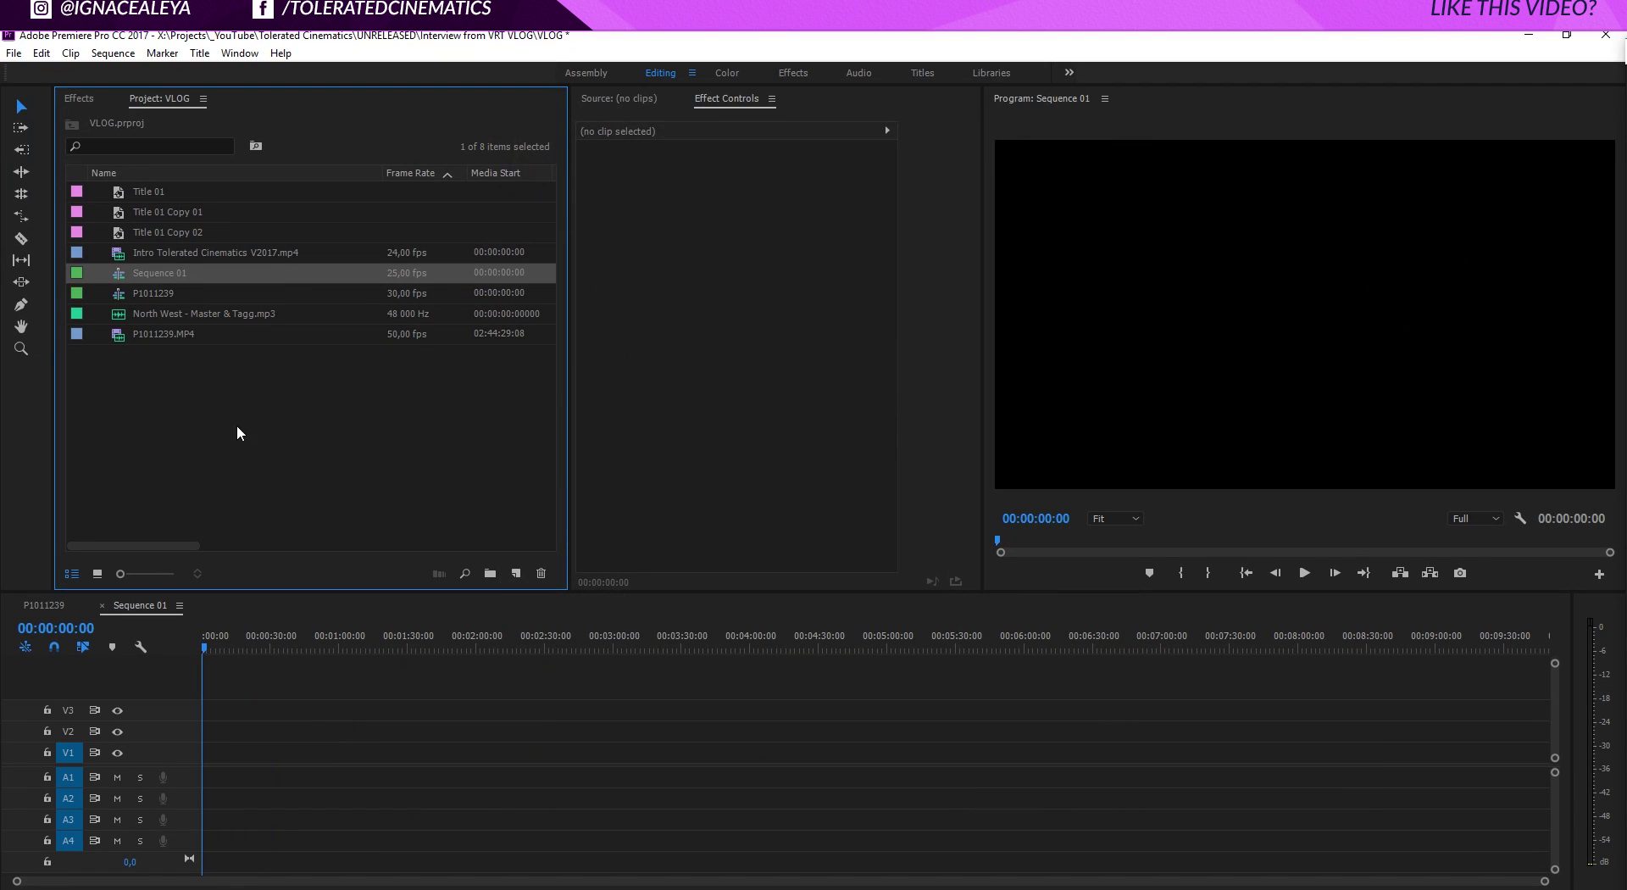
# Copy the P1011239.MP4 clip from the P1011239 timeline and paste it into Sequence 01.
pyautogui.click(43, 605)
pyautogui.moveTo(450, 714); pyautogui.dragTo(498, 764)
pyautogui.rightClick(498, 764)
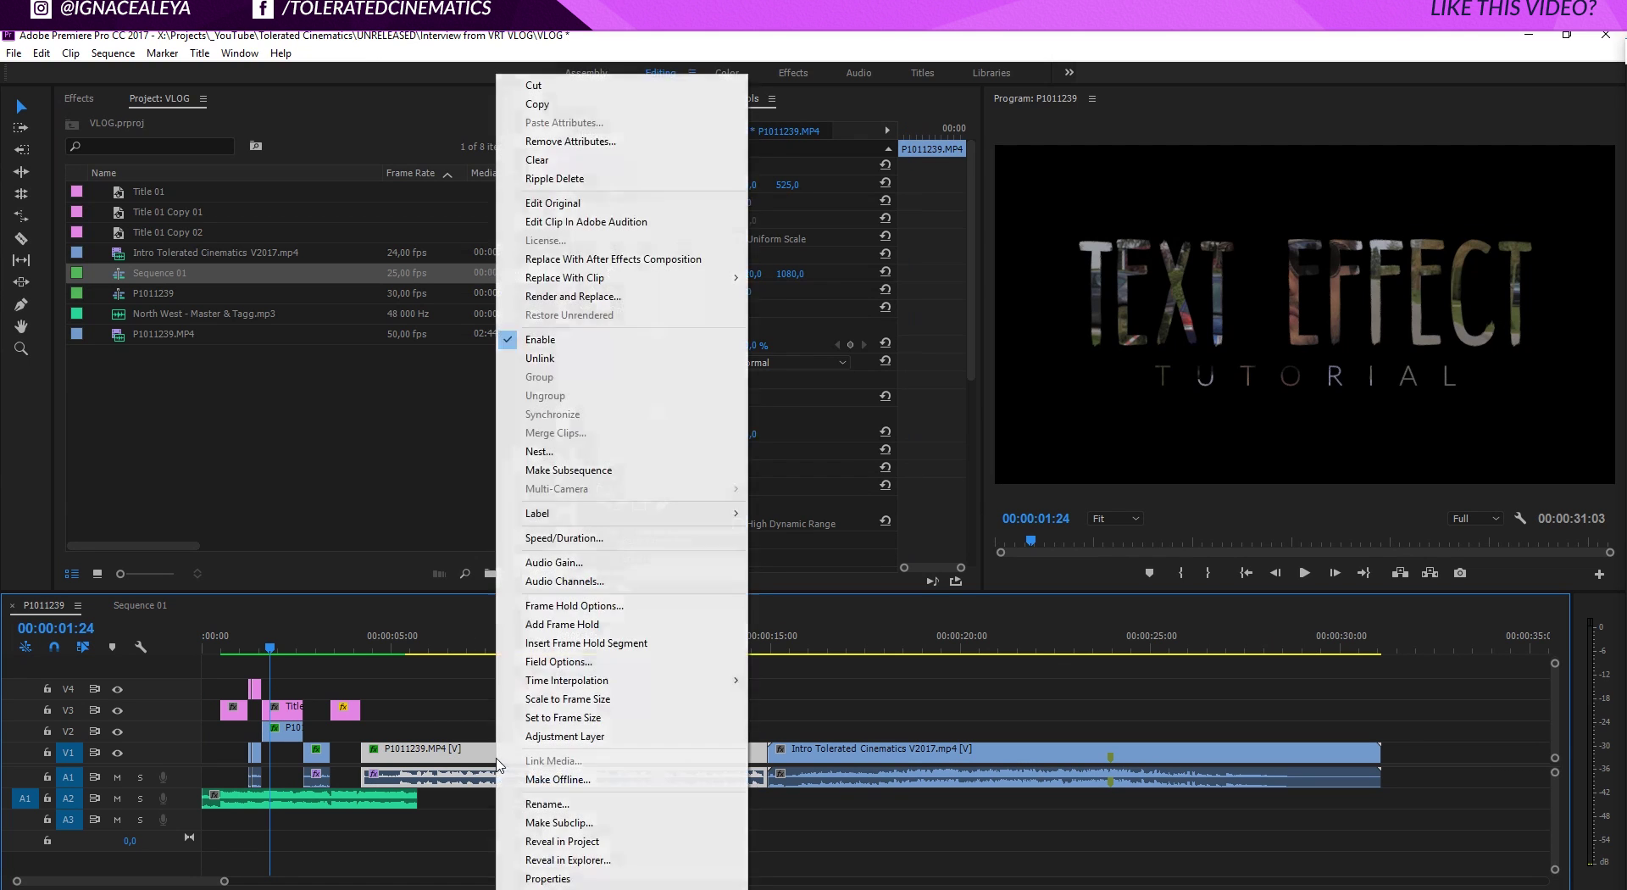
pyautogui.click(458, 757)
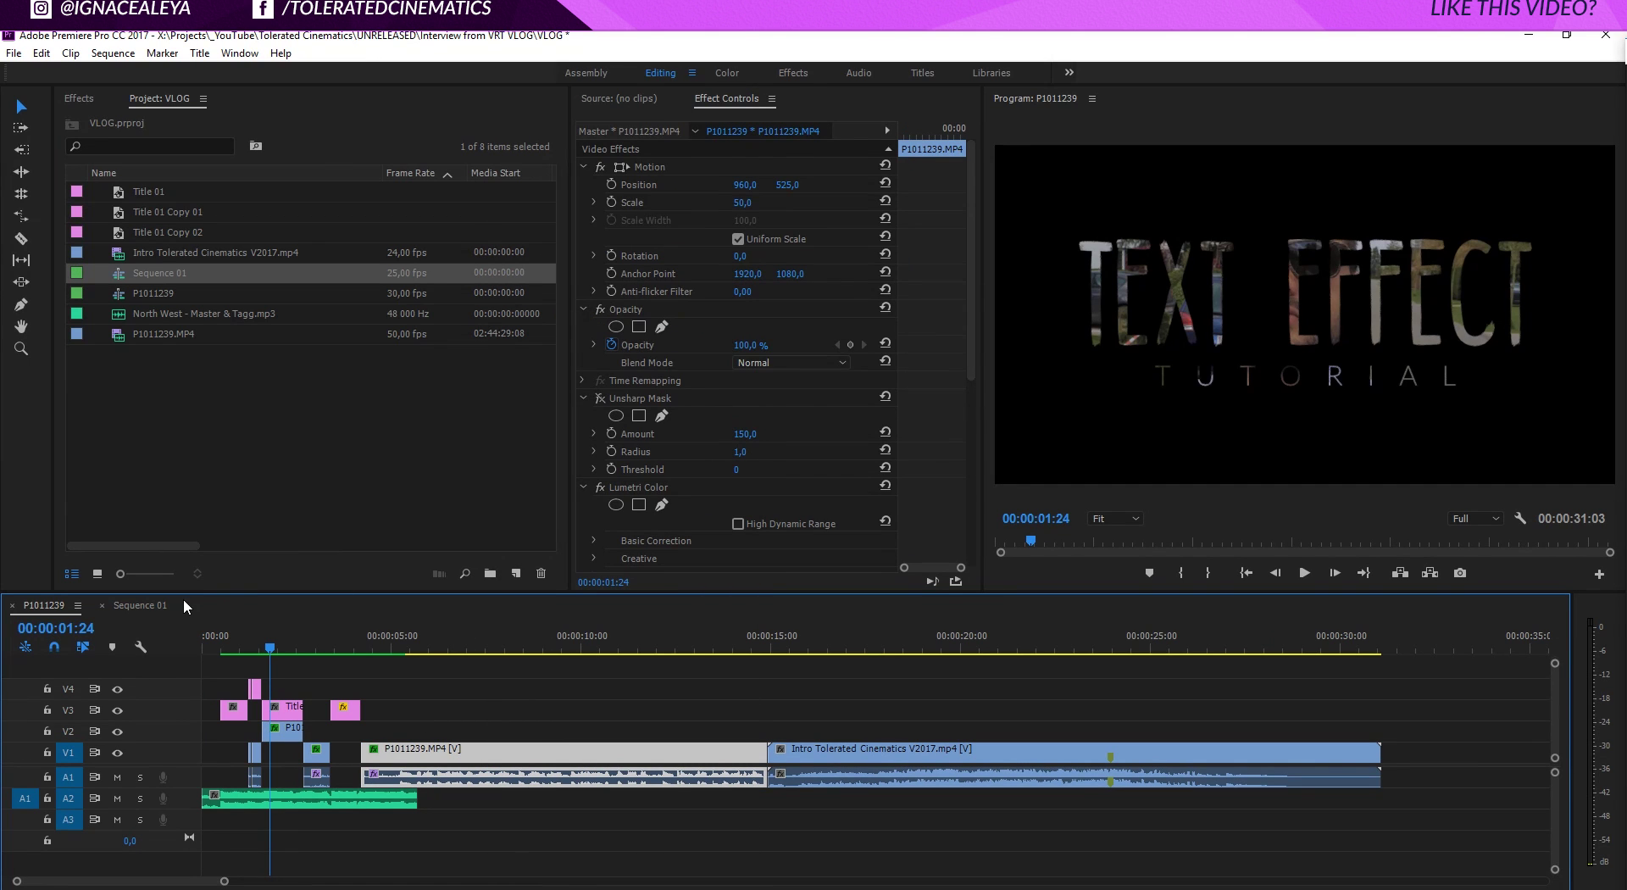
pyautogui.click(130, 605)
pyautogui.hotkey('ctrl', 'v')
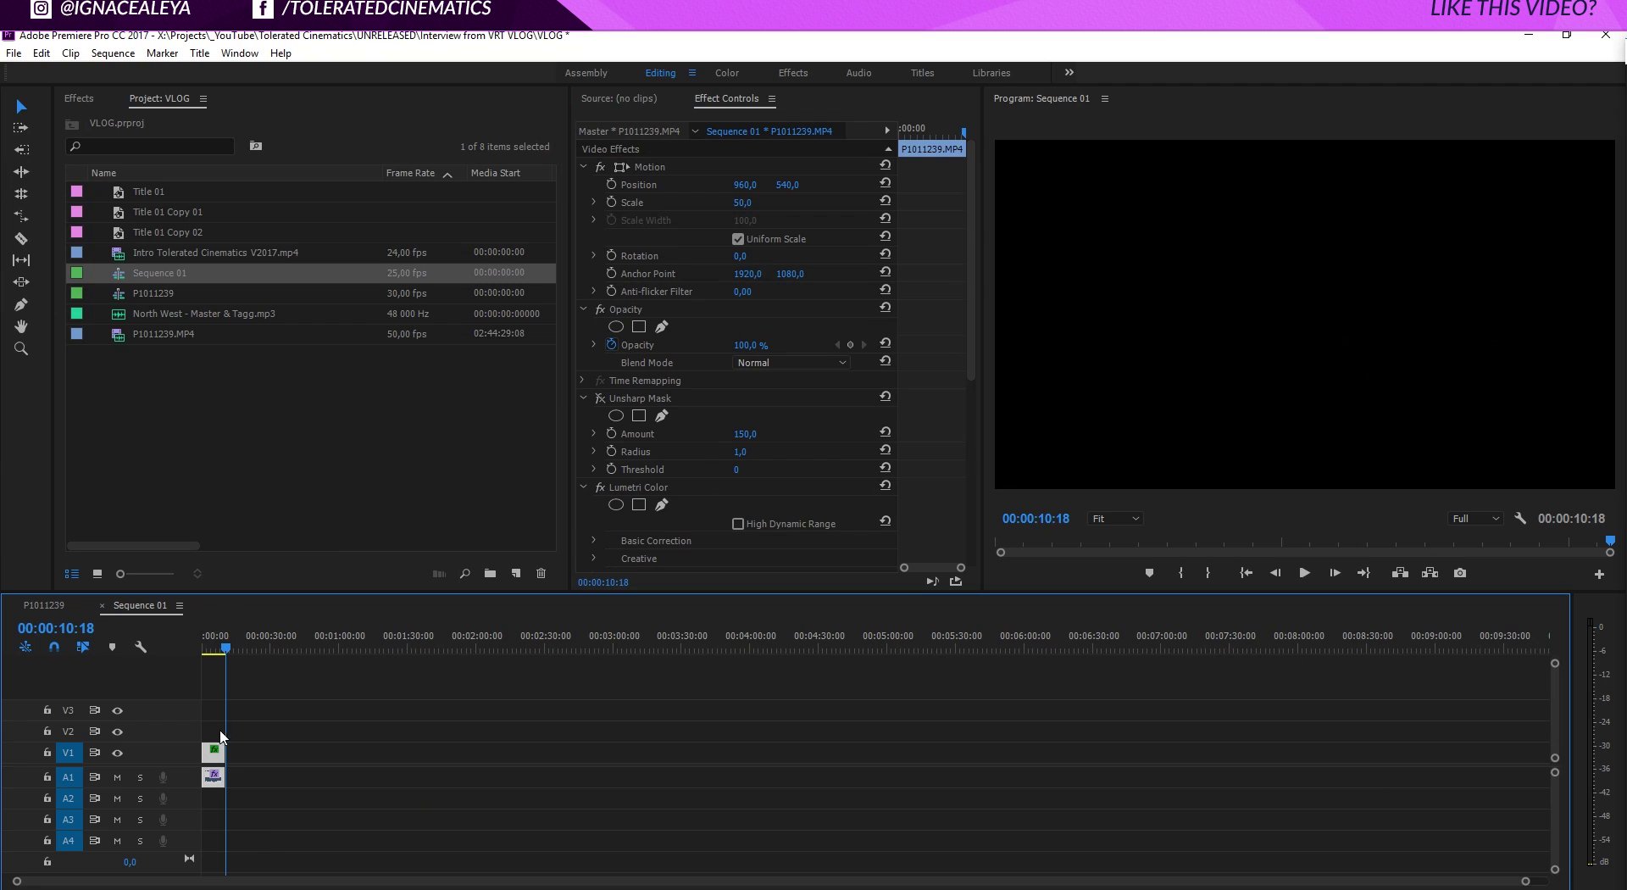
# Delete the leading gap so the vlog clip starts at 00:00 in Sequence 01.
pyautogui.press('=')
pyautogui.press('=')
pyautogui.click(249, 755)
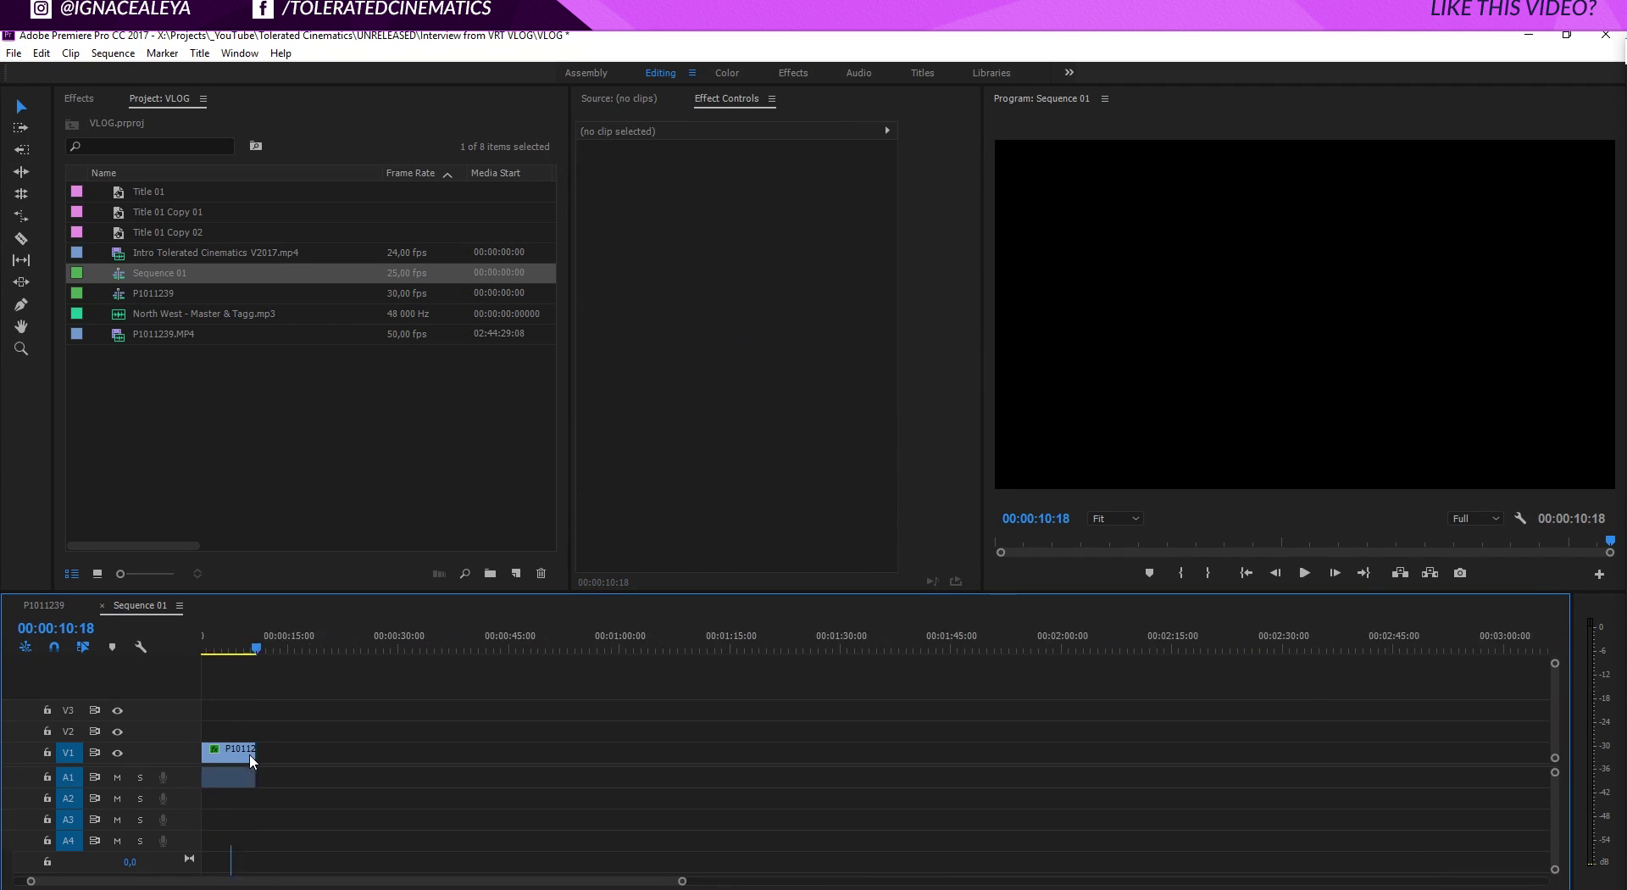
pyautogui.press('=')
pyautogui.press('=')
pyautogui.press('=')
pyautogui.click(251, 760)
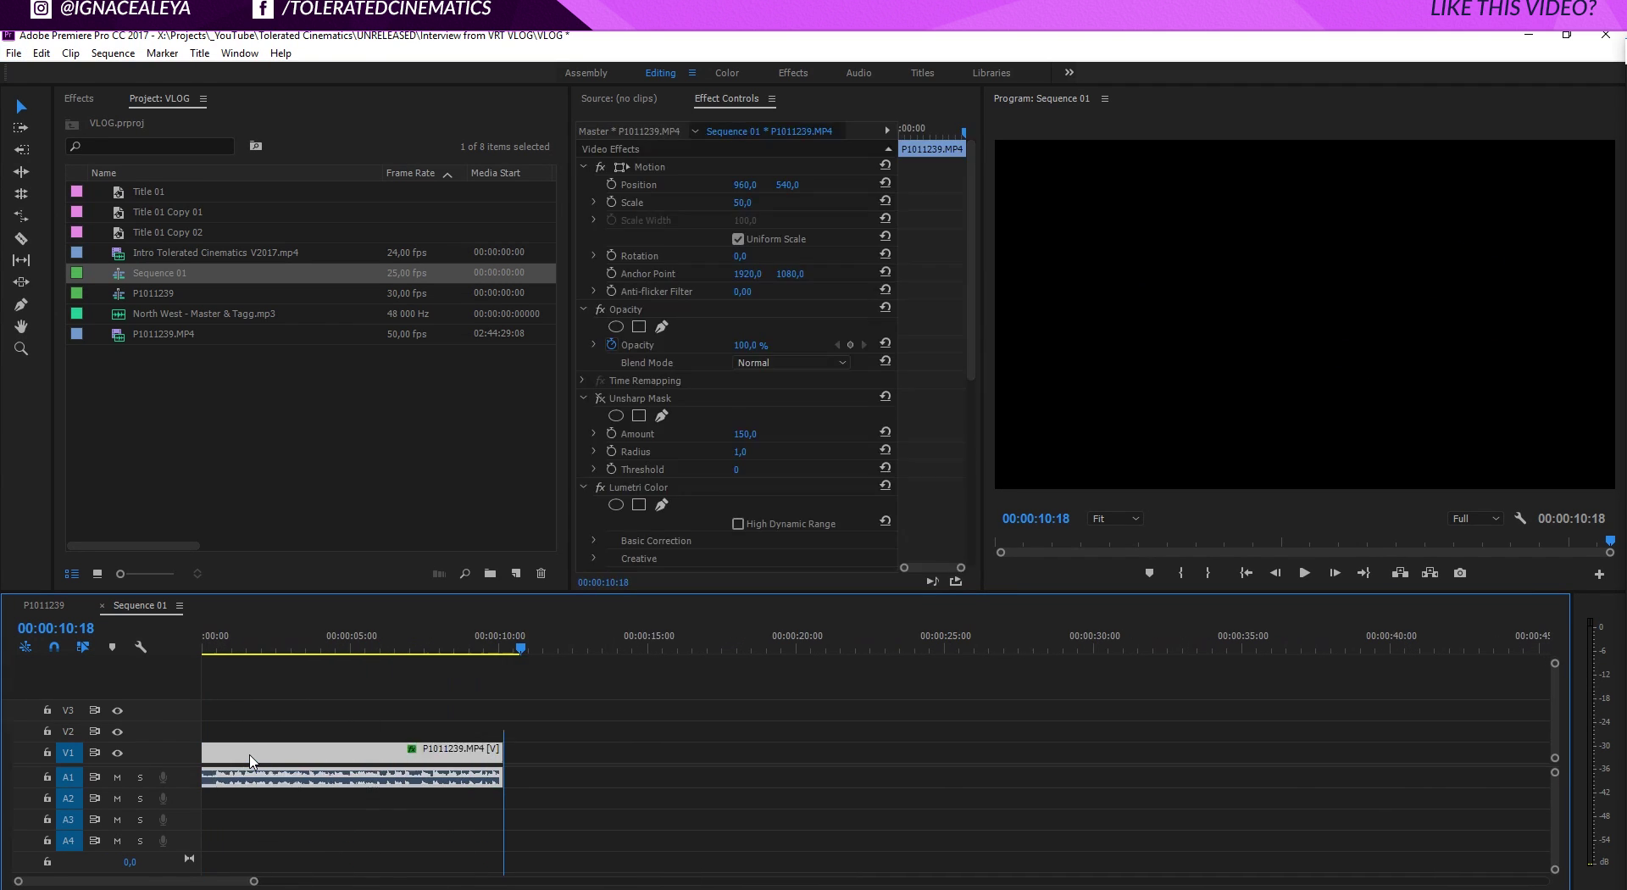
pyautogui.press('=')
pyautogui.press('=')
pyautogui.press('=')
pyautogui.click(283, 704)
pyautogui.hscroll(-2, 283, 701)
pyautogui.moveTo(263, 750)
pyautogui.mouseDown()
pyautogui.moveTo(450, 763)
pyautogui.moveTo(155, 733)
pyautogui.moveTo(251, 755)
pyautogui.mouseUp()
pyautogui.click(250, 754)
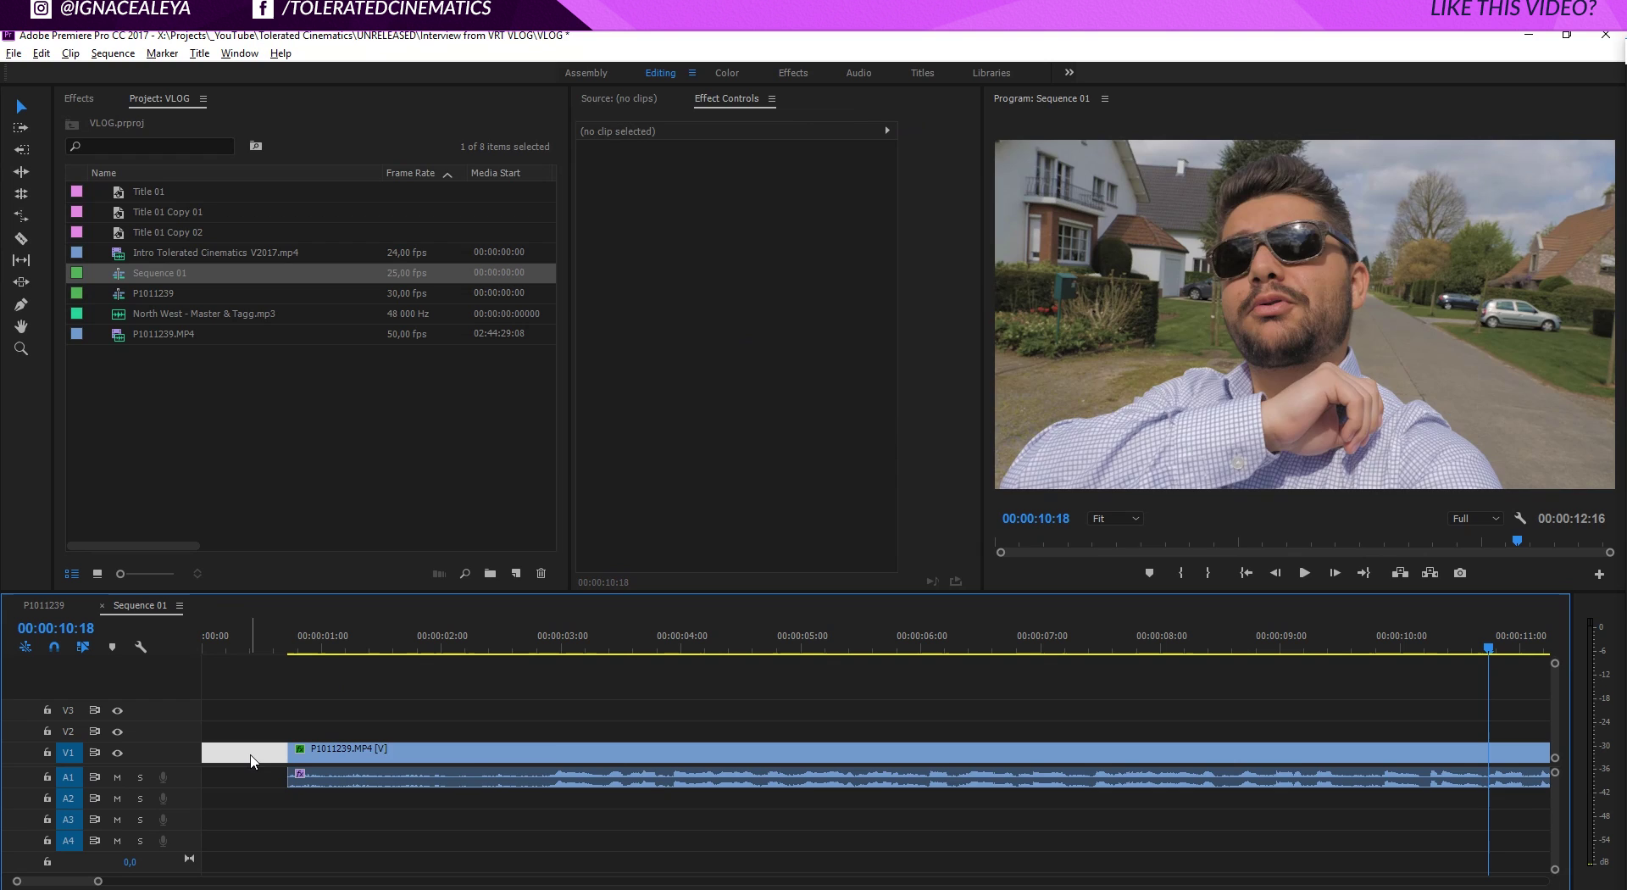
pyautogui.press('Delete')
pyautogui.click(229, 659)
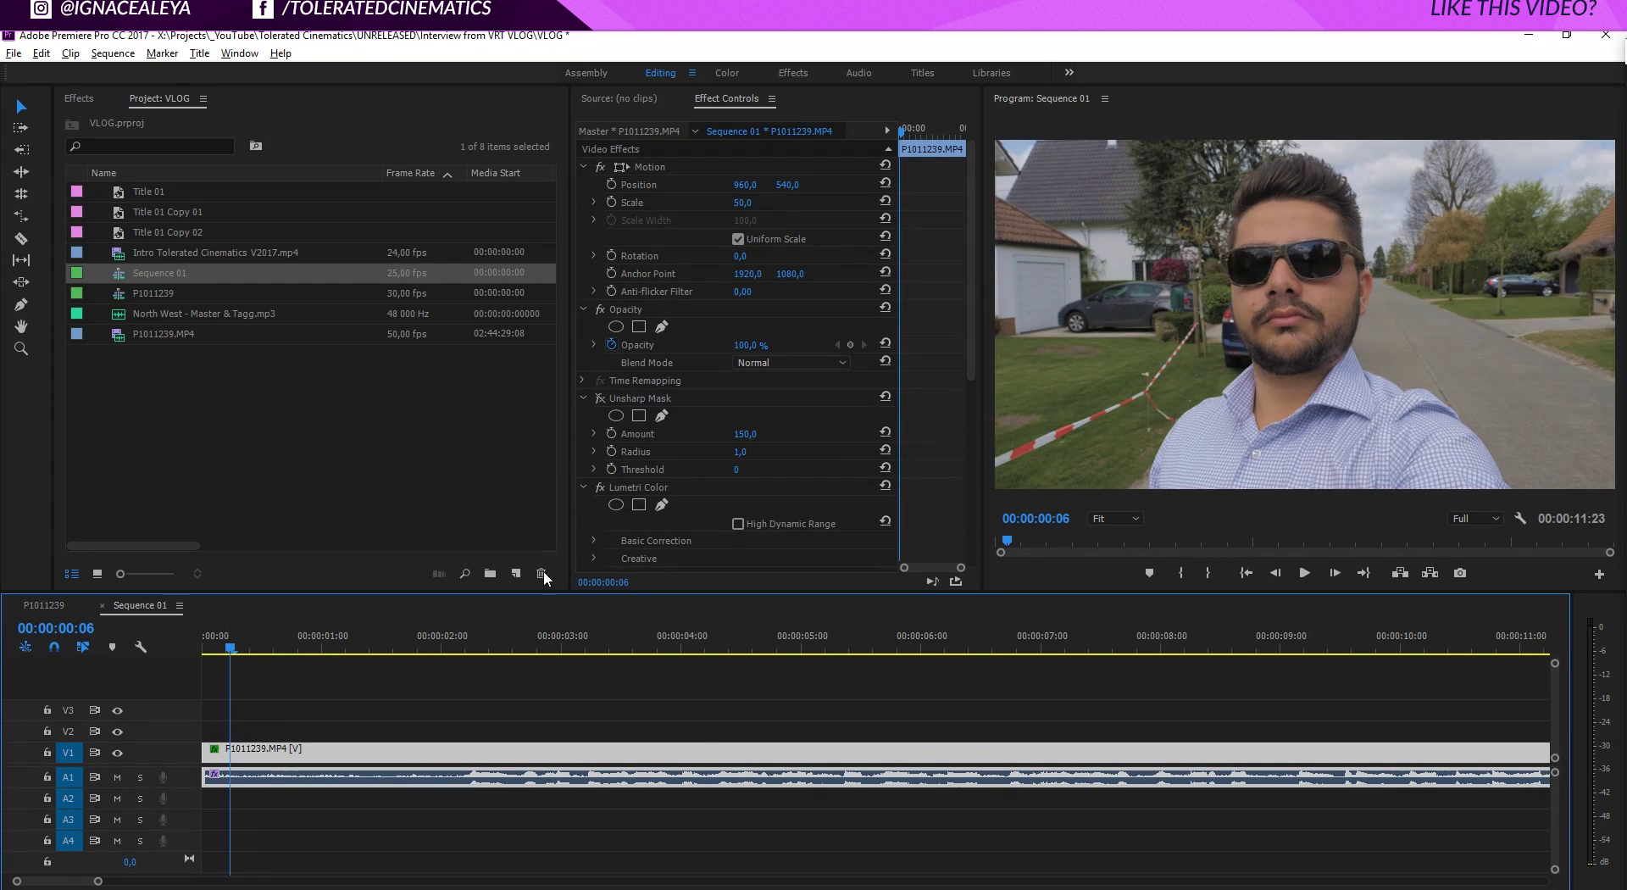
# Create a new title, Title 02, reading 'SUBSCRIBE FOR MORE'.
pyautogui.click(516, 574)
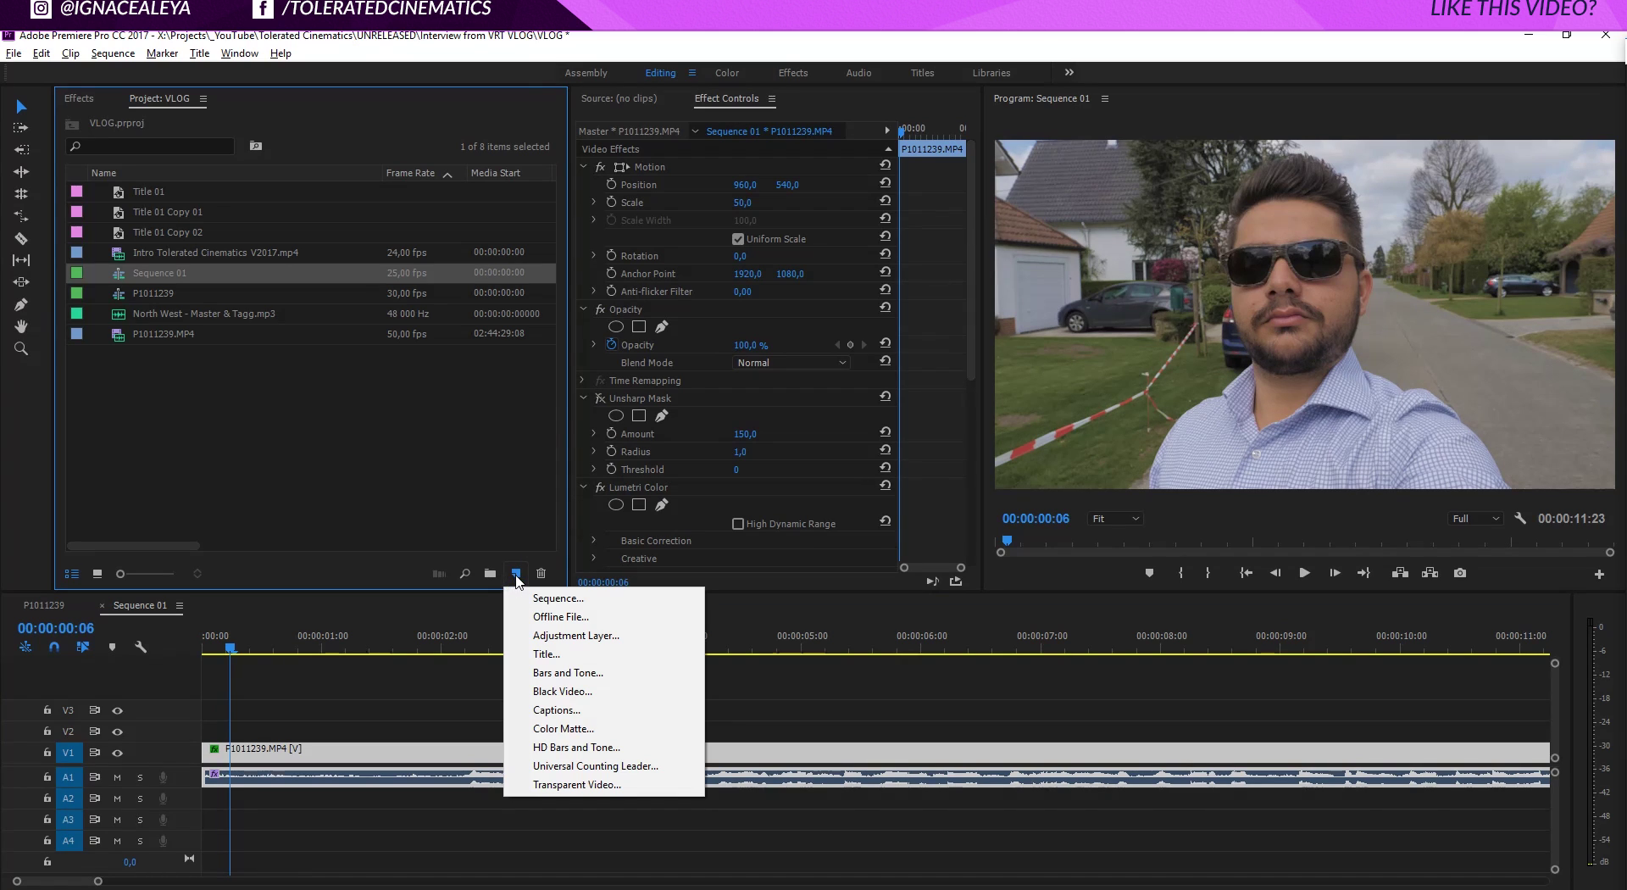
pyautogui.click(558, 654)
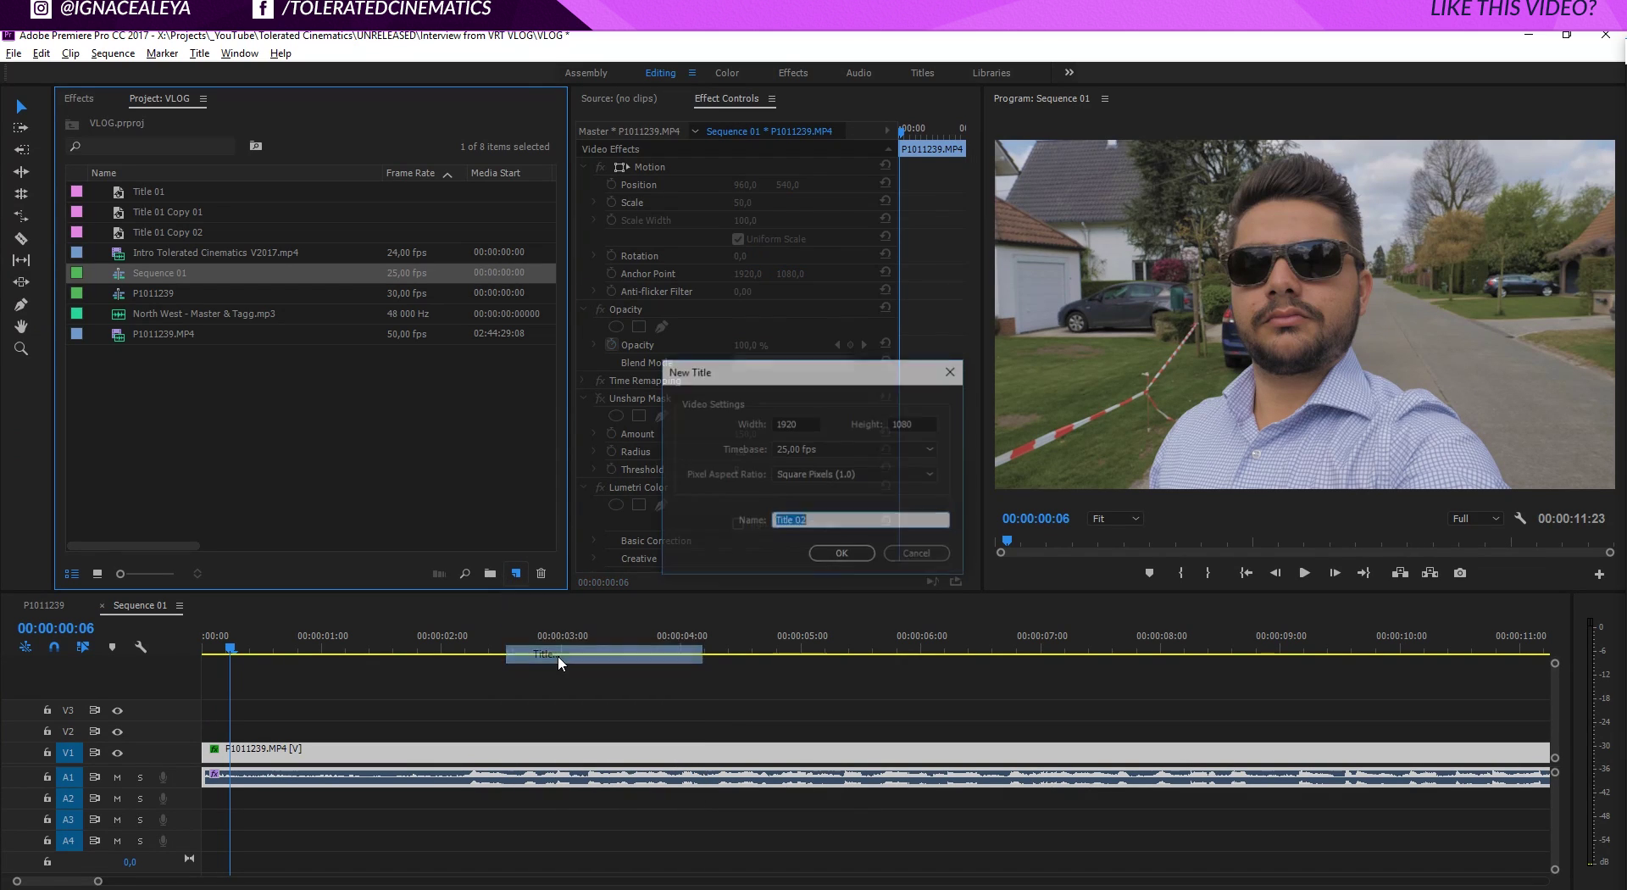
pyautogui.click(843, 555)
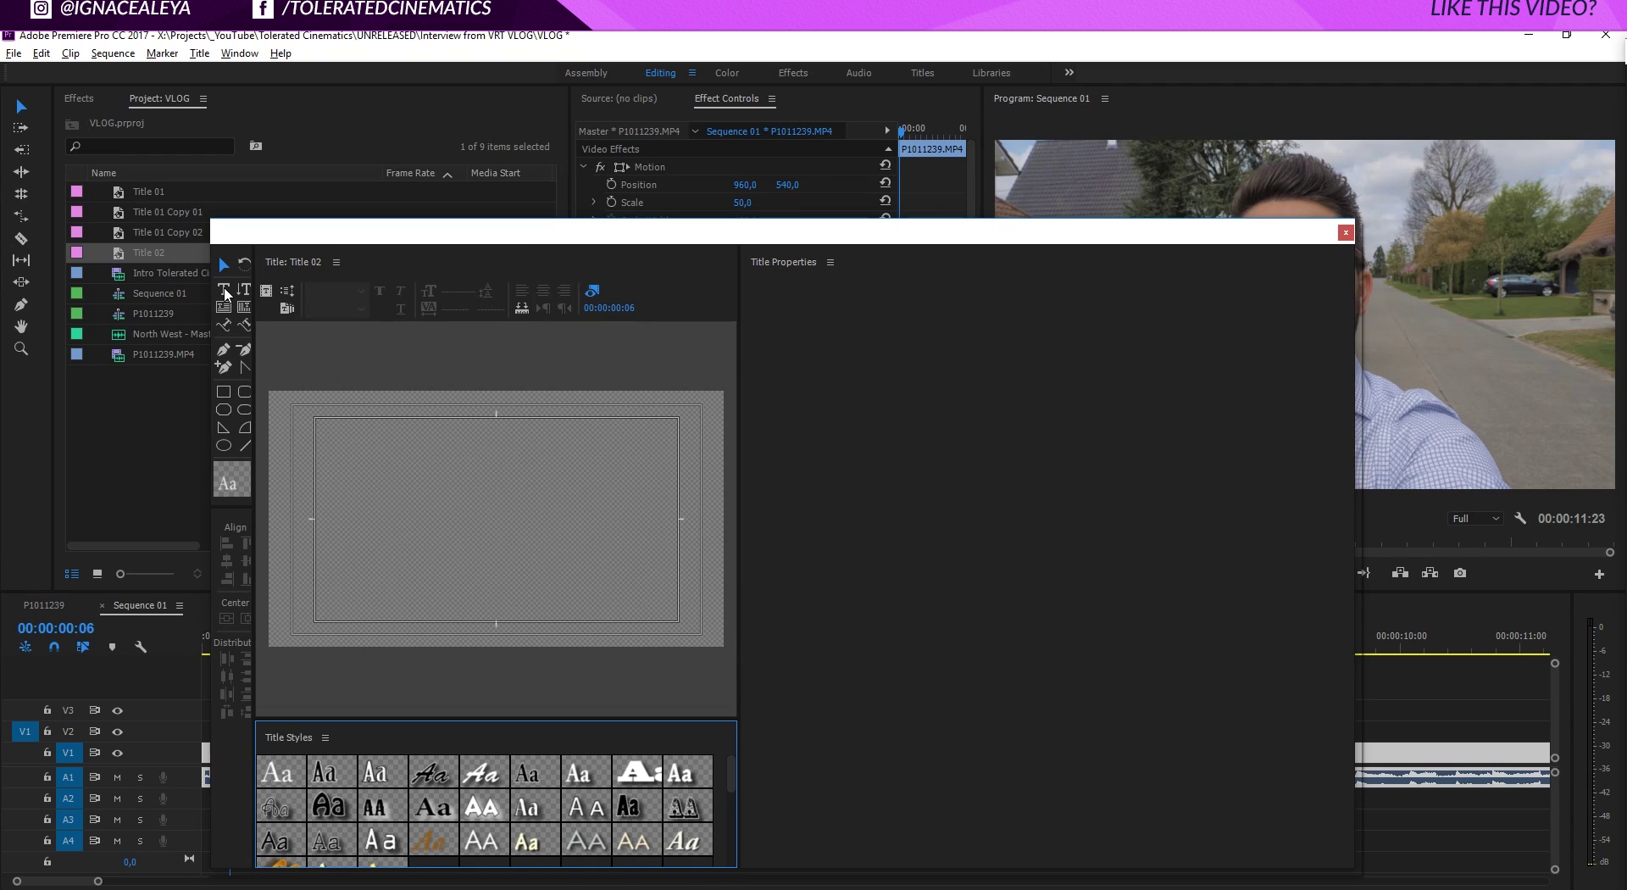
pyautogui.click(225, 291)
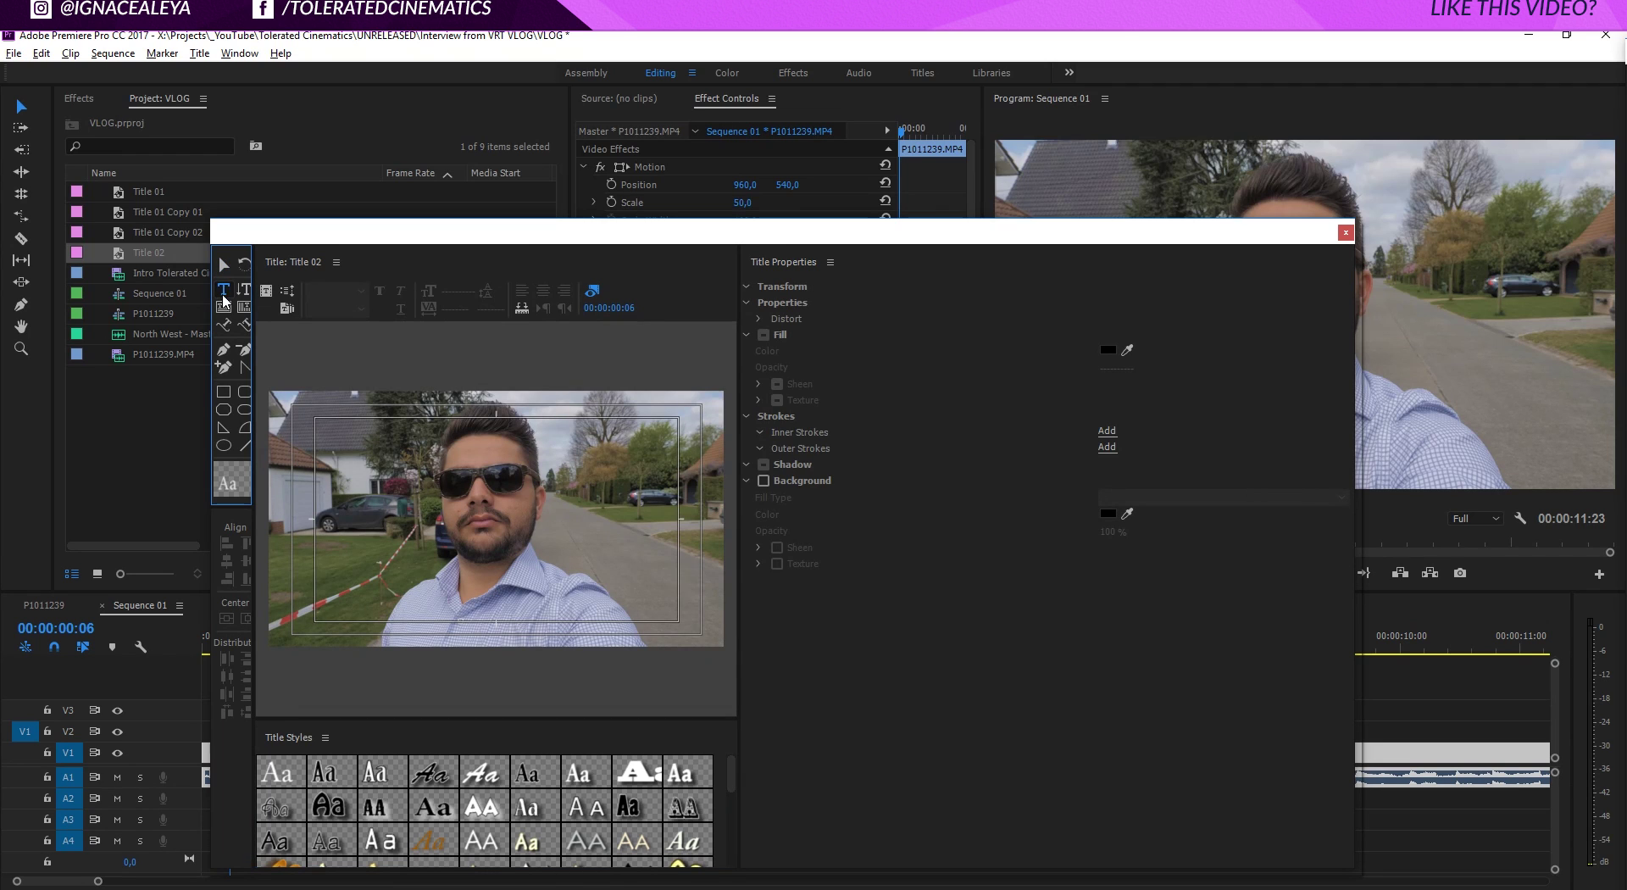
pyautogui.click(454, 503)
pyautogui.write('SUBSC')
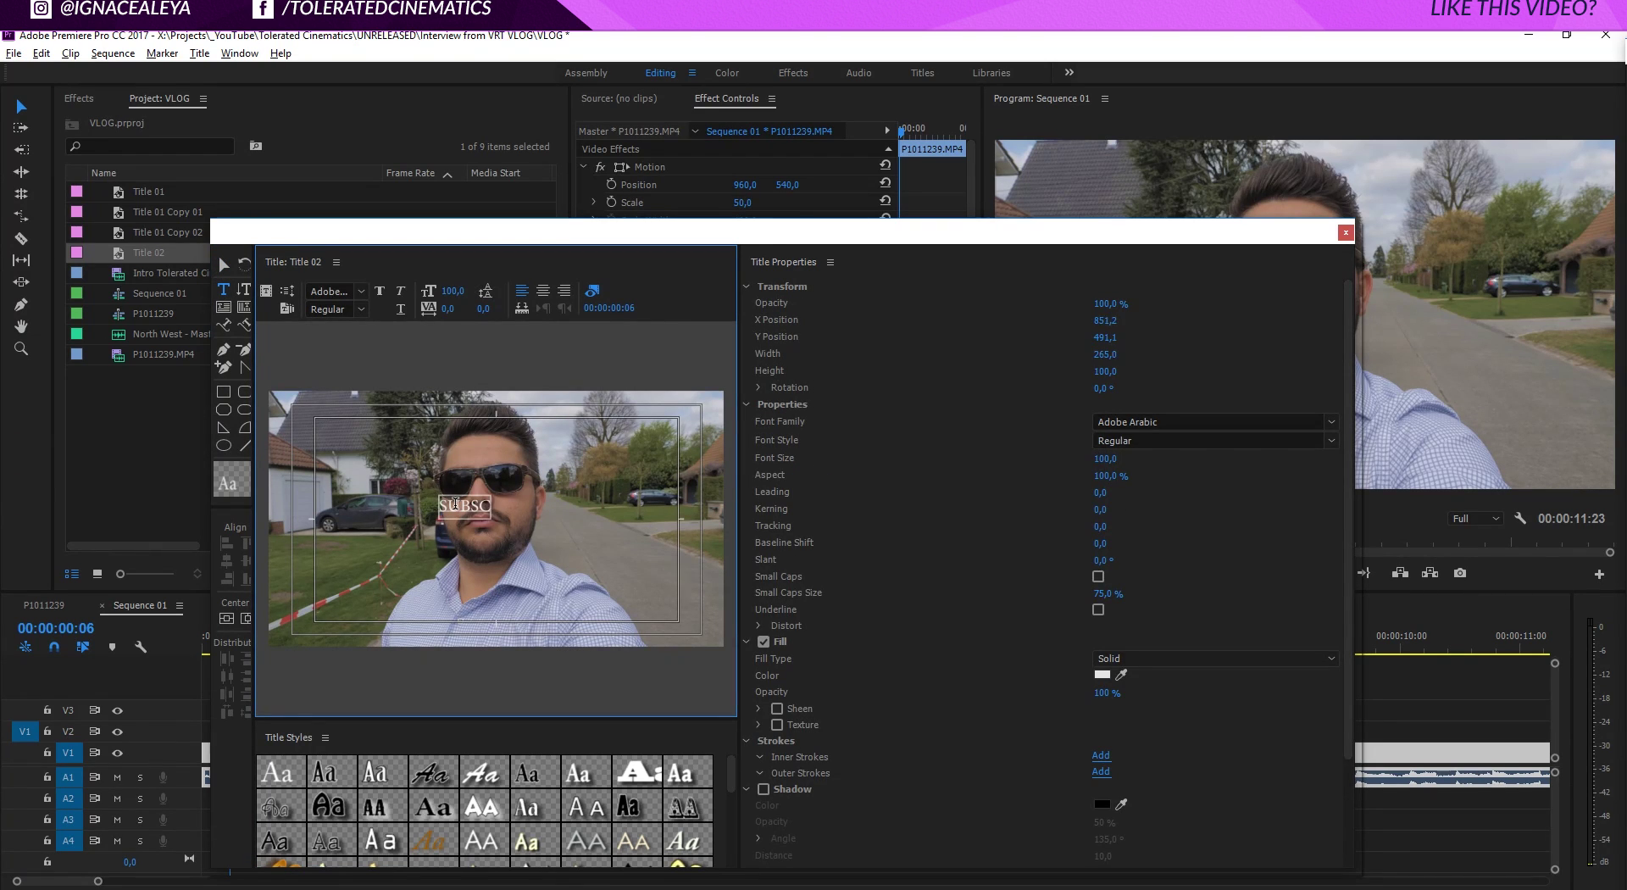
pyautogui.write('RIBE FOR MORE')
# Enlarge the title text to about size 199 and centre it horizontally and vertically.
pyautogui.hotkey('ctrl', 'a')
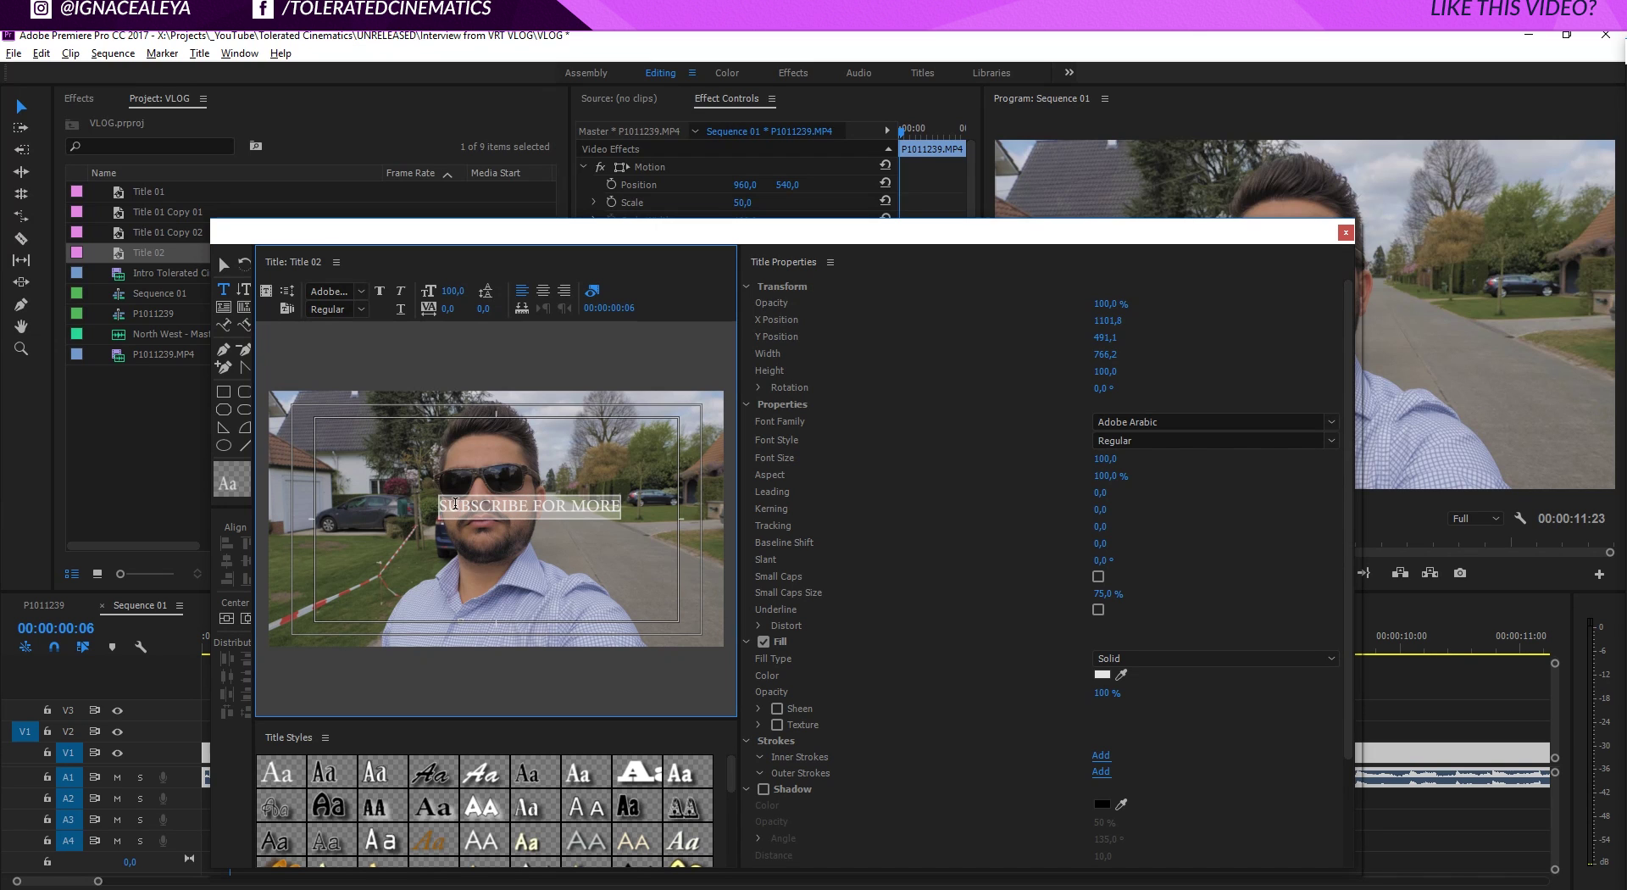
pyautogui.moveTo(1101, 458); pyautogui.dragTo(1221, 459)
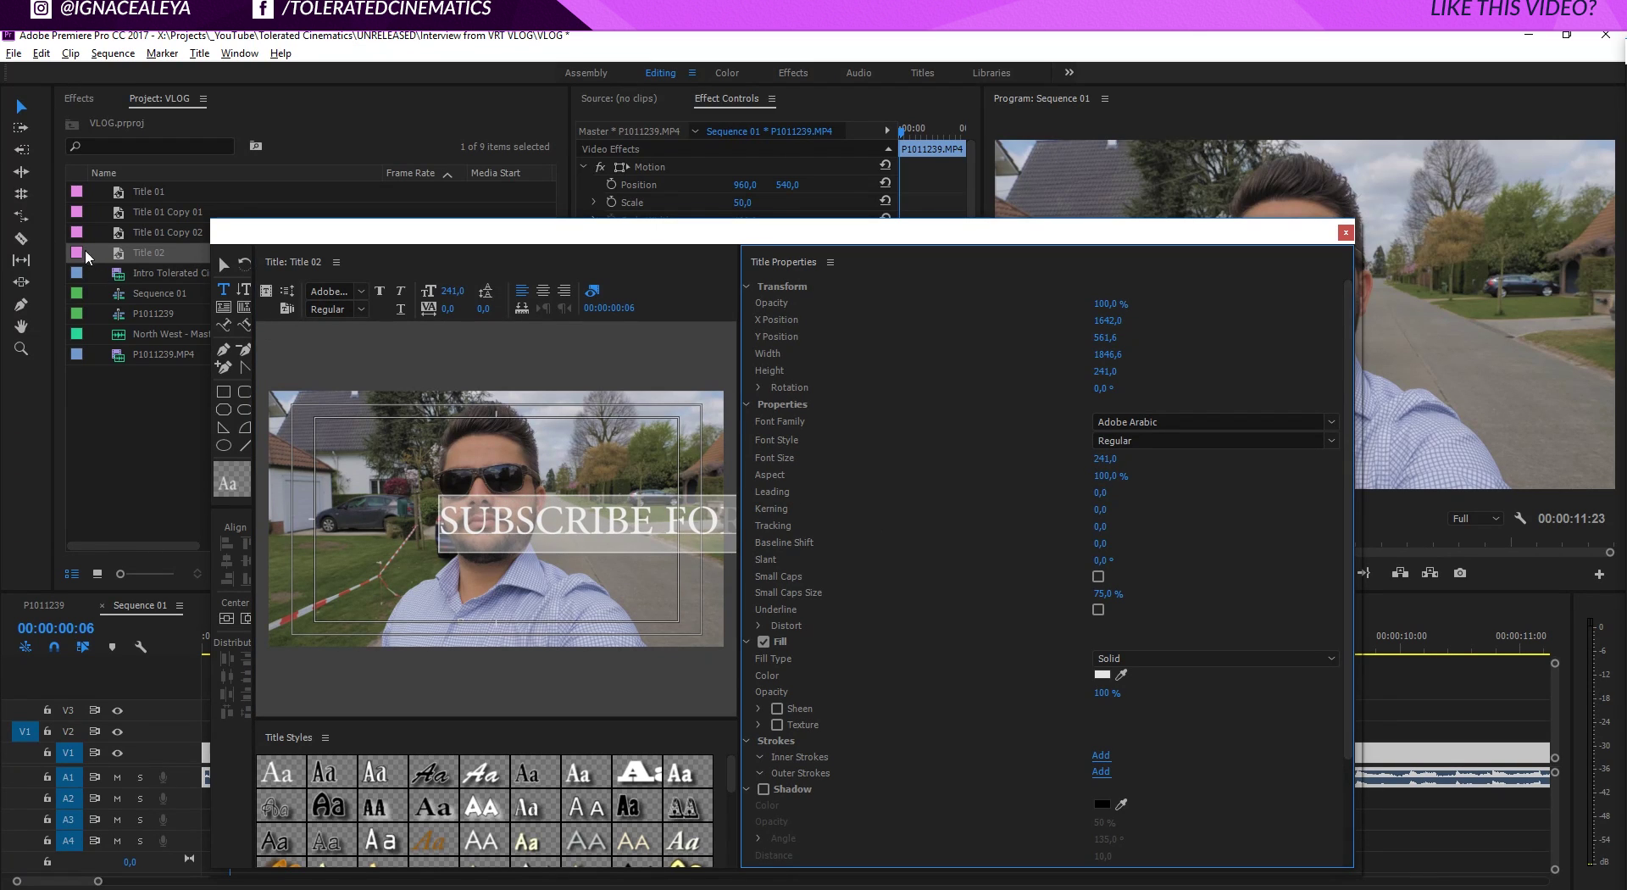
pyautogui.click(224, 265)
pyautogui.moveTo(536, 540); pyautogui.dragTo(409, 539)
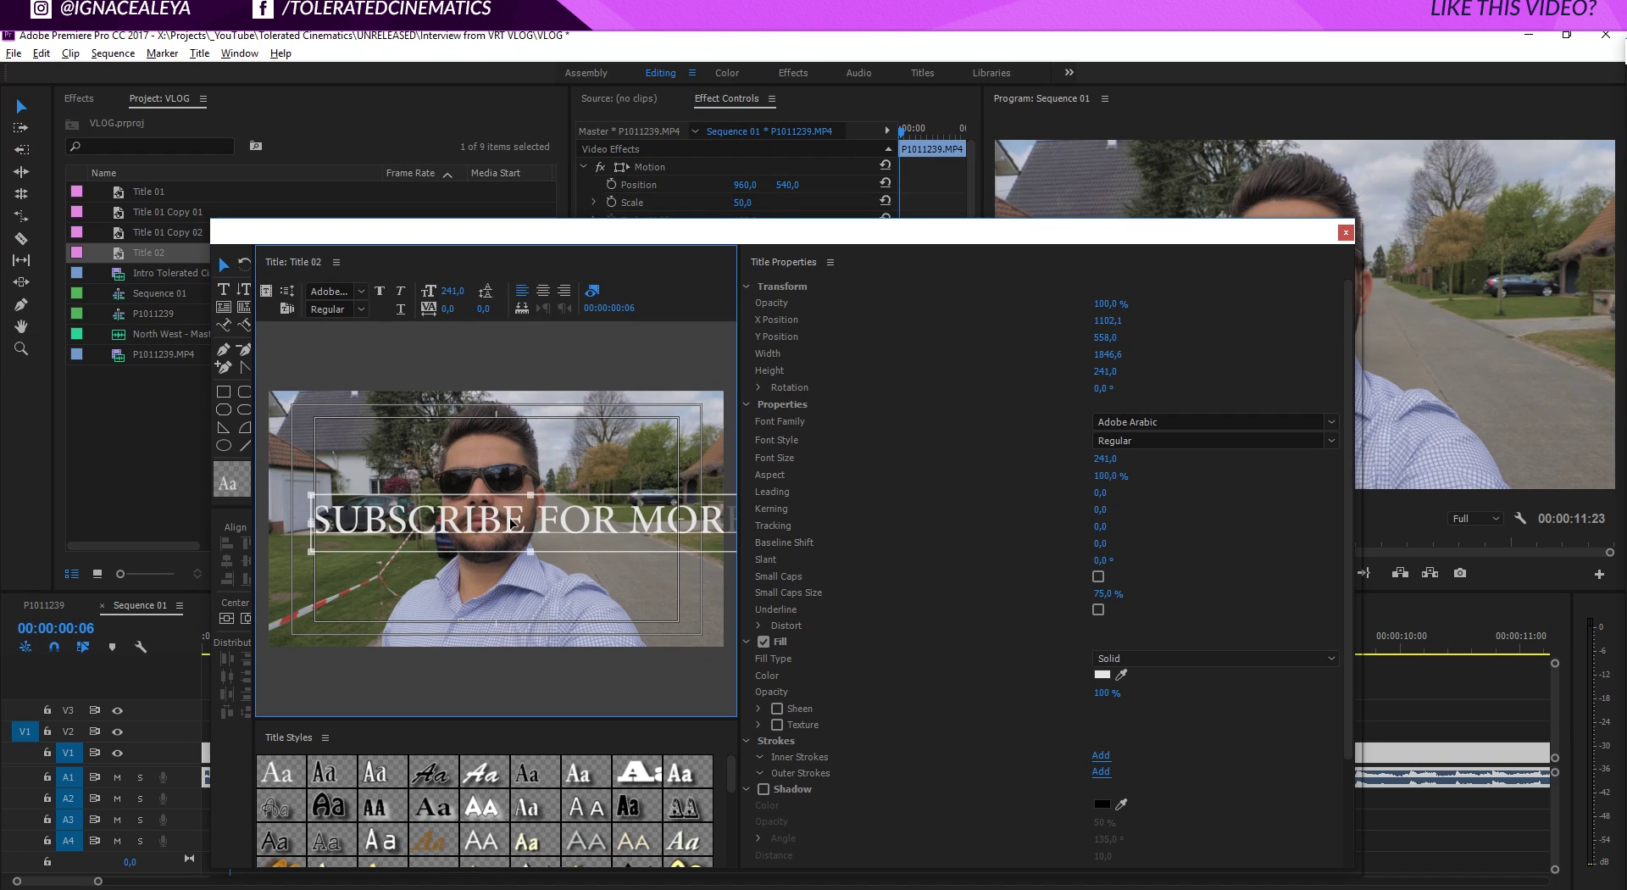
pyautogui.click(226, 618)
pyautogui.click(246, 618)
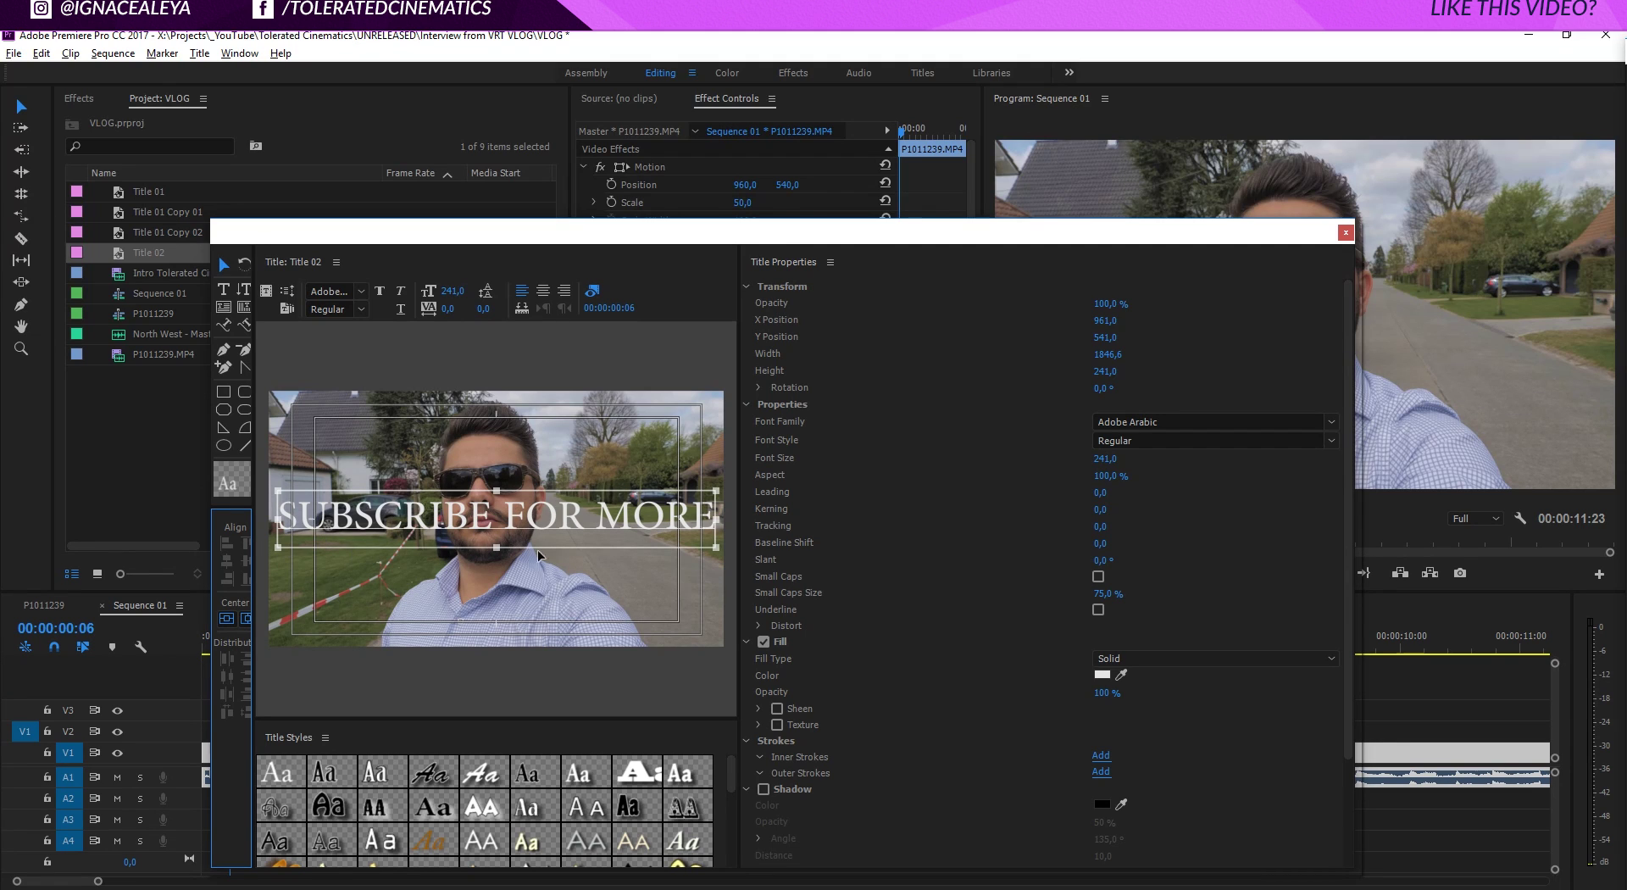
pyautogui.moveTo(1103, 458)
pyautogui.mouseDown()
pyautogui.moveTo(1059, 459)
pyautogui.moveTo(1103, 459)
pyautogui.mouseUp()
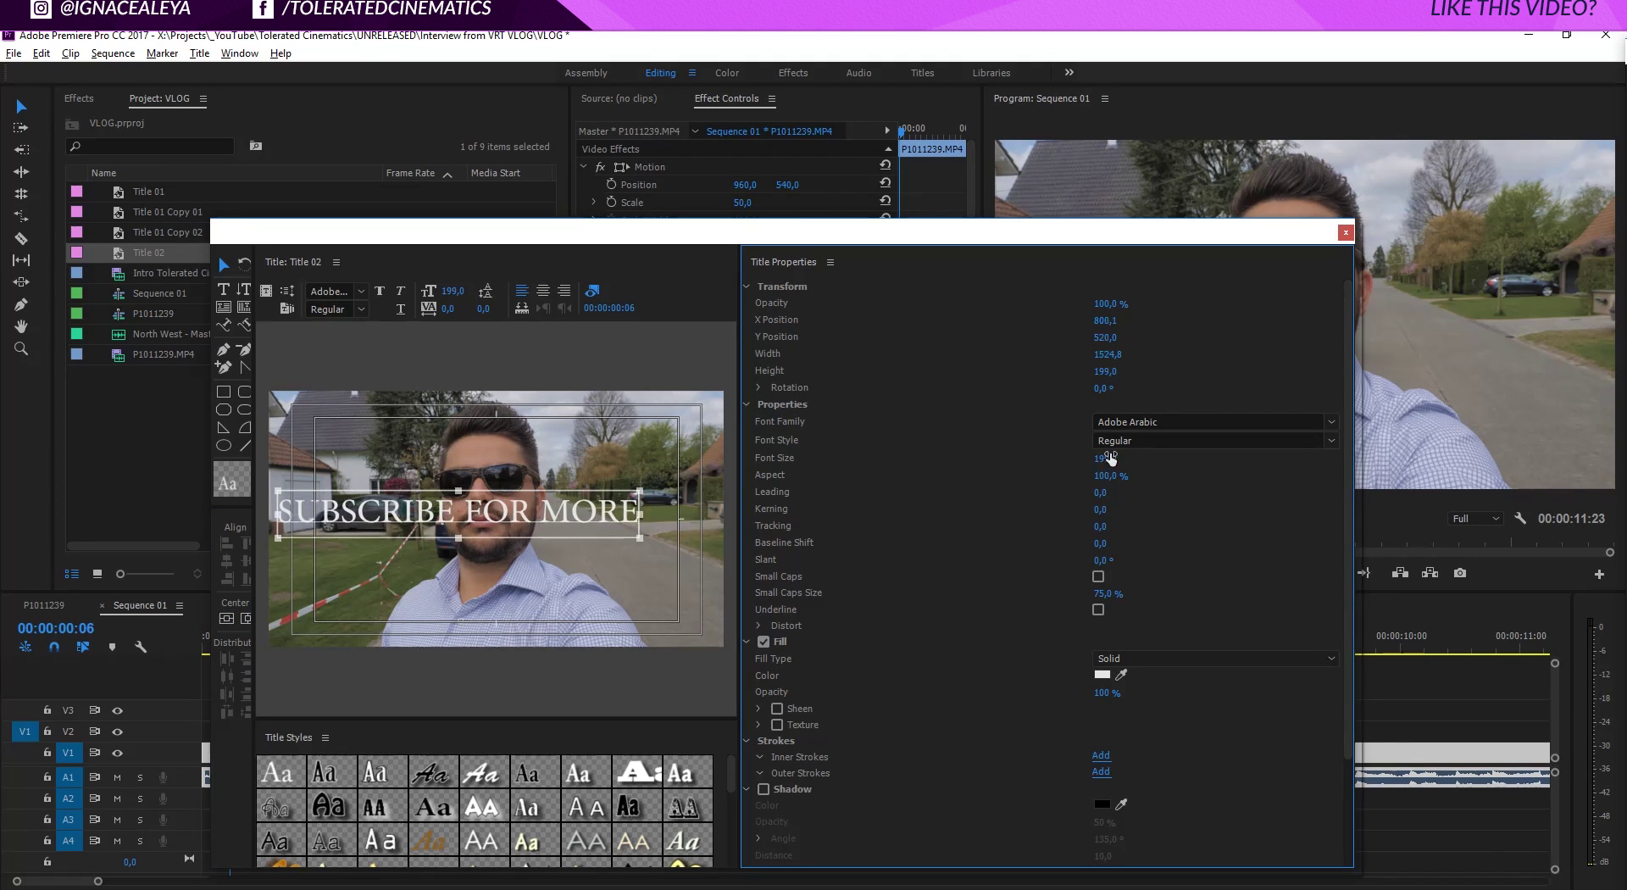
pyautogui.click(1185, 420)
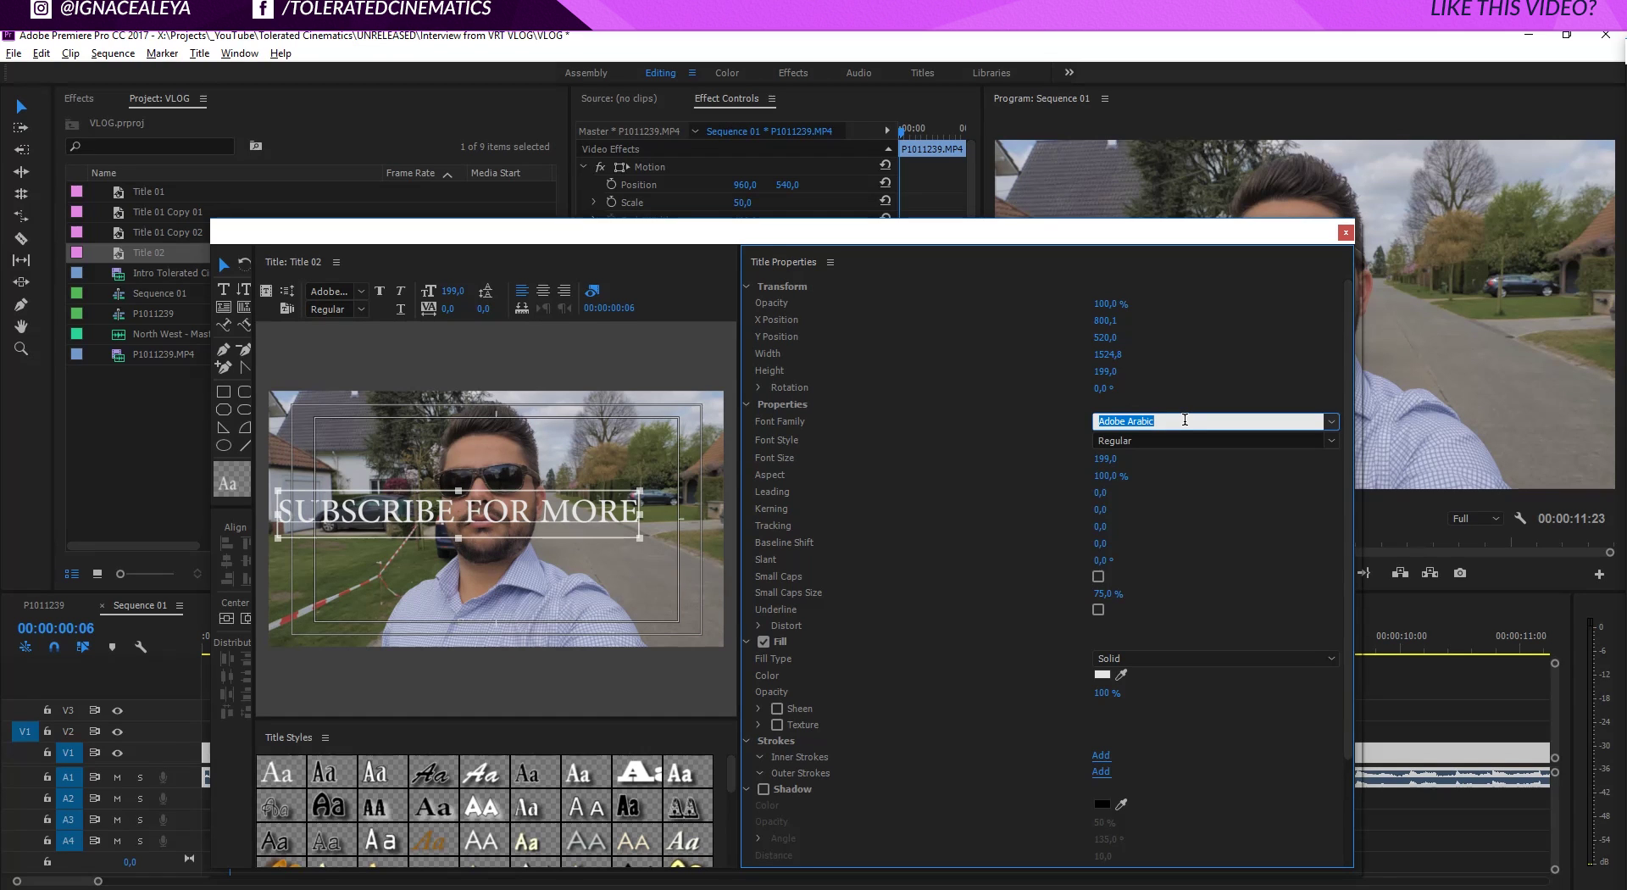
# Set the title font to BELLABOO at size 219 and re-centre it on the frame.
pyautogui.write('BELLABOO')
pyautogui.press('Return')
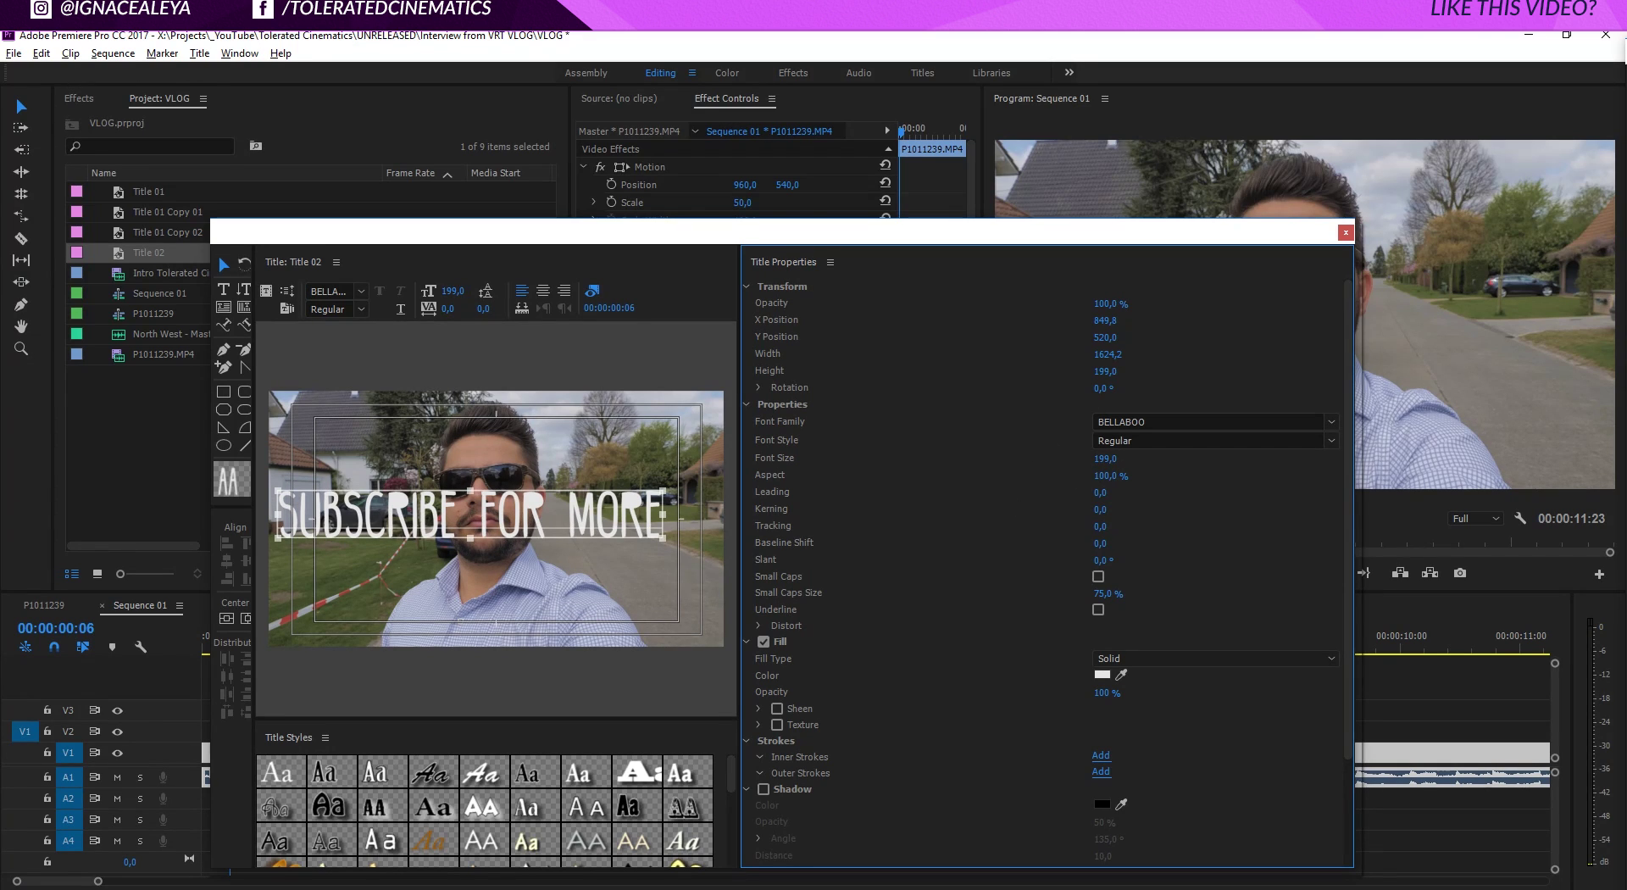
pyautogui.click(1104, 458)
pyautogui.press('Up')
pyautogui.press('Up')
pyautogui.press('Up')
pyautogui.press('Up')
pyautogui.press('Up')
pyautogui.press('Up')
pyautogui.press('Up')
pyautogui.press('Up')
pyautogui.press('Up')
pyautogui.press('Up')
pyautogui.press('Up')
pyautogui.press('Up')
pyautogui.press('Up')
pyautogui.press('Up')
pyautogui.press('Up')
pyautogui.press('Up')
pyautogui.press('Up')
pyautogui.press('Up')
pyautogui.press('Up')
pyautogui.press('Up')
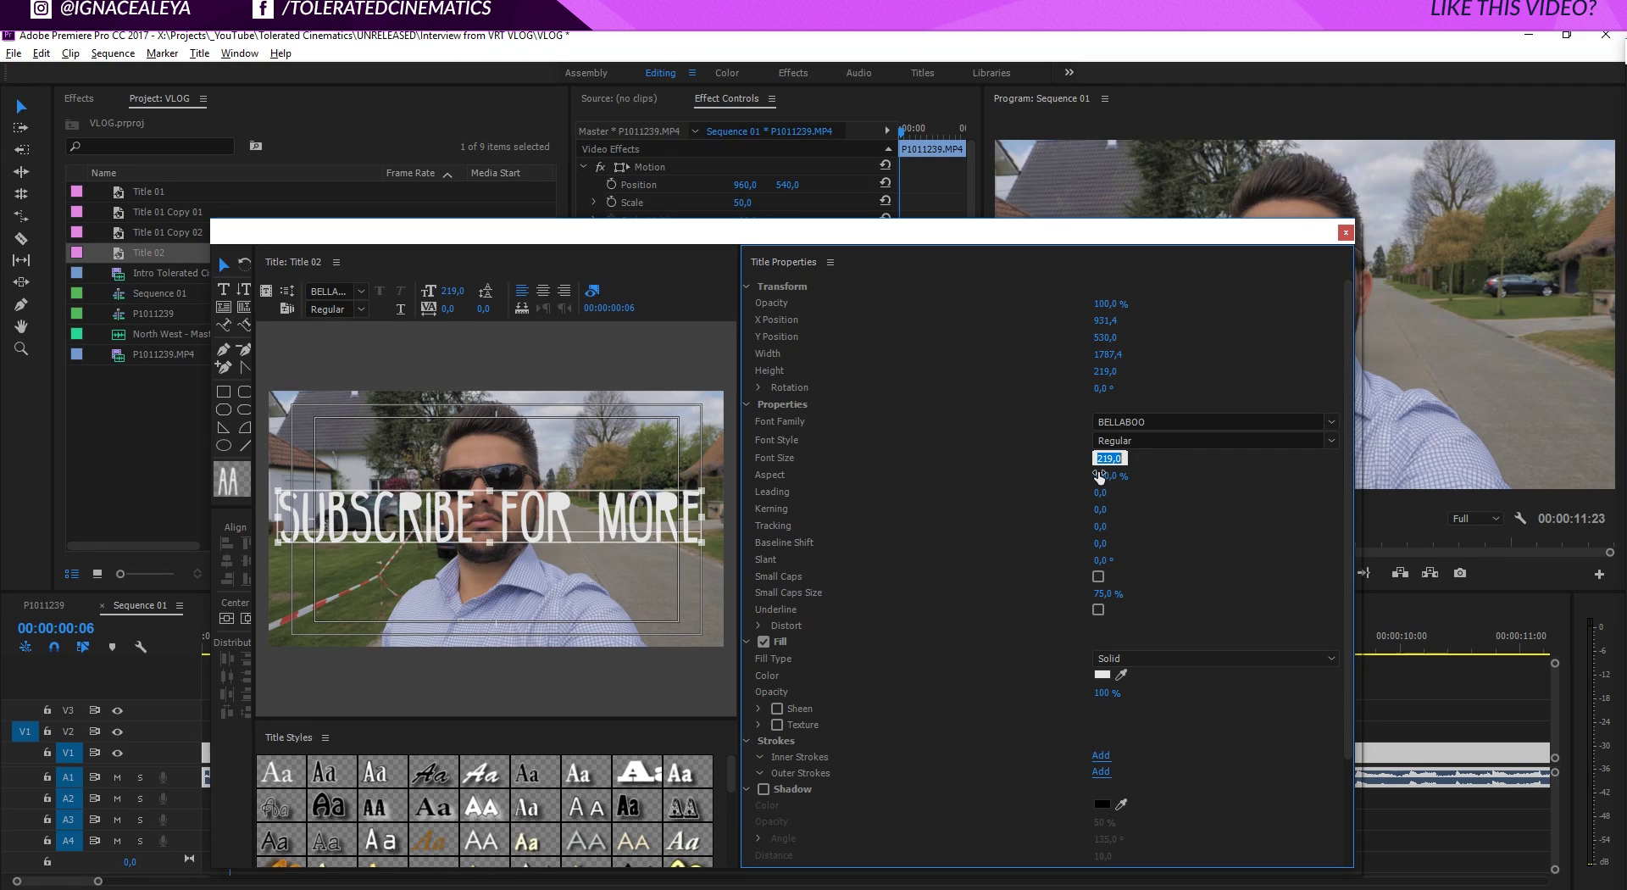
pyautogui.click(1039, 473)
pyautogui.click(226, 617)
pyautogui.click(245, 617)
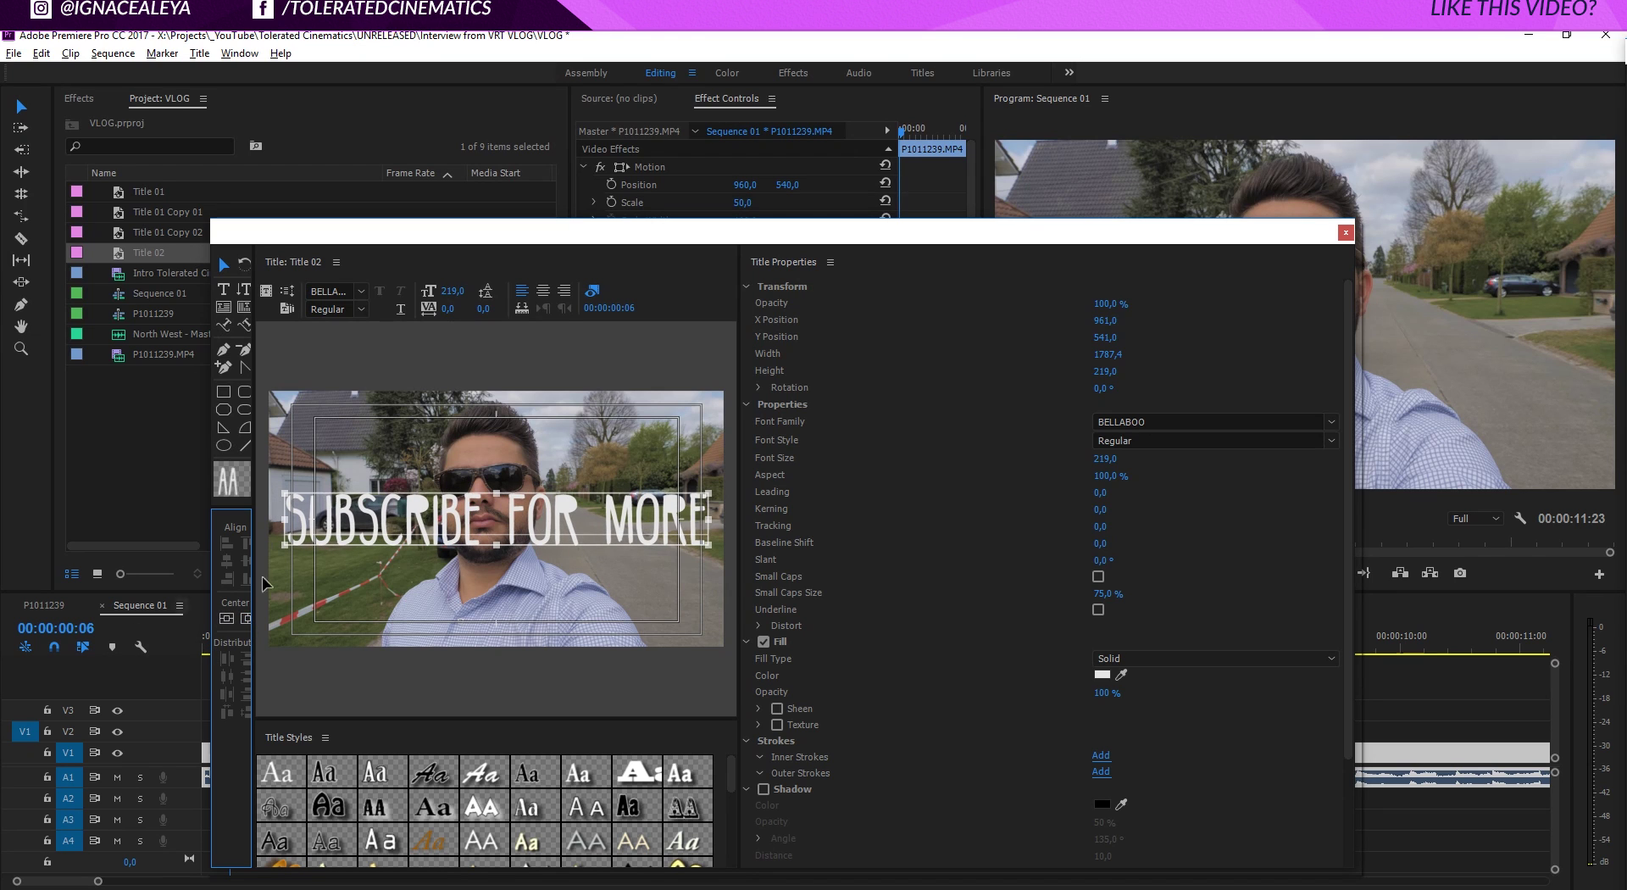
# Place Title 02 at the start of V2 and slide the vlog clip to begin after it.
pyautogui.click(1346, 231)
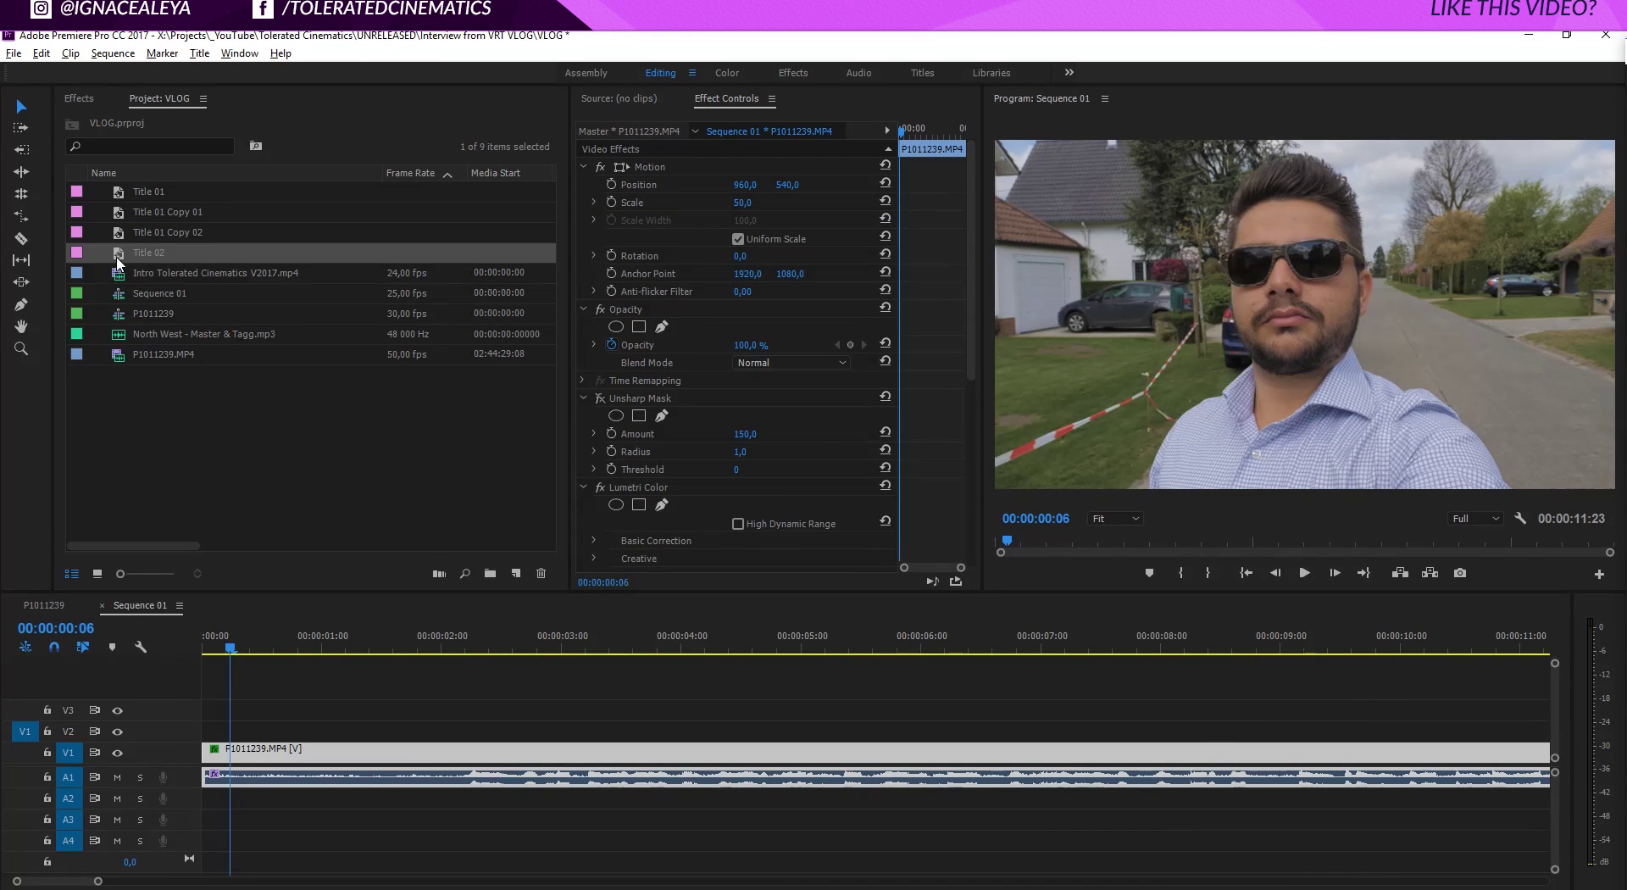
pyautogui.moveTo(119, 264); pyautogui.dragTo(405, 756)
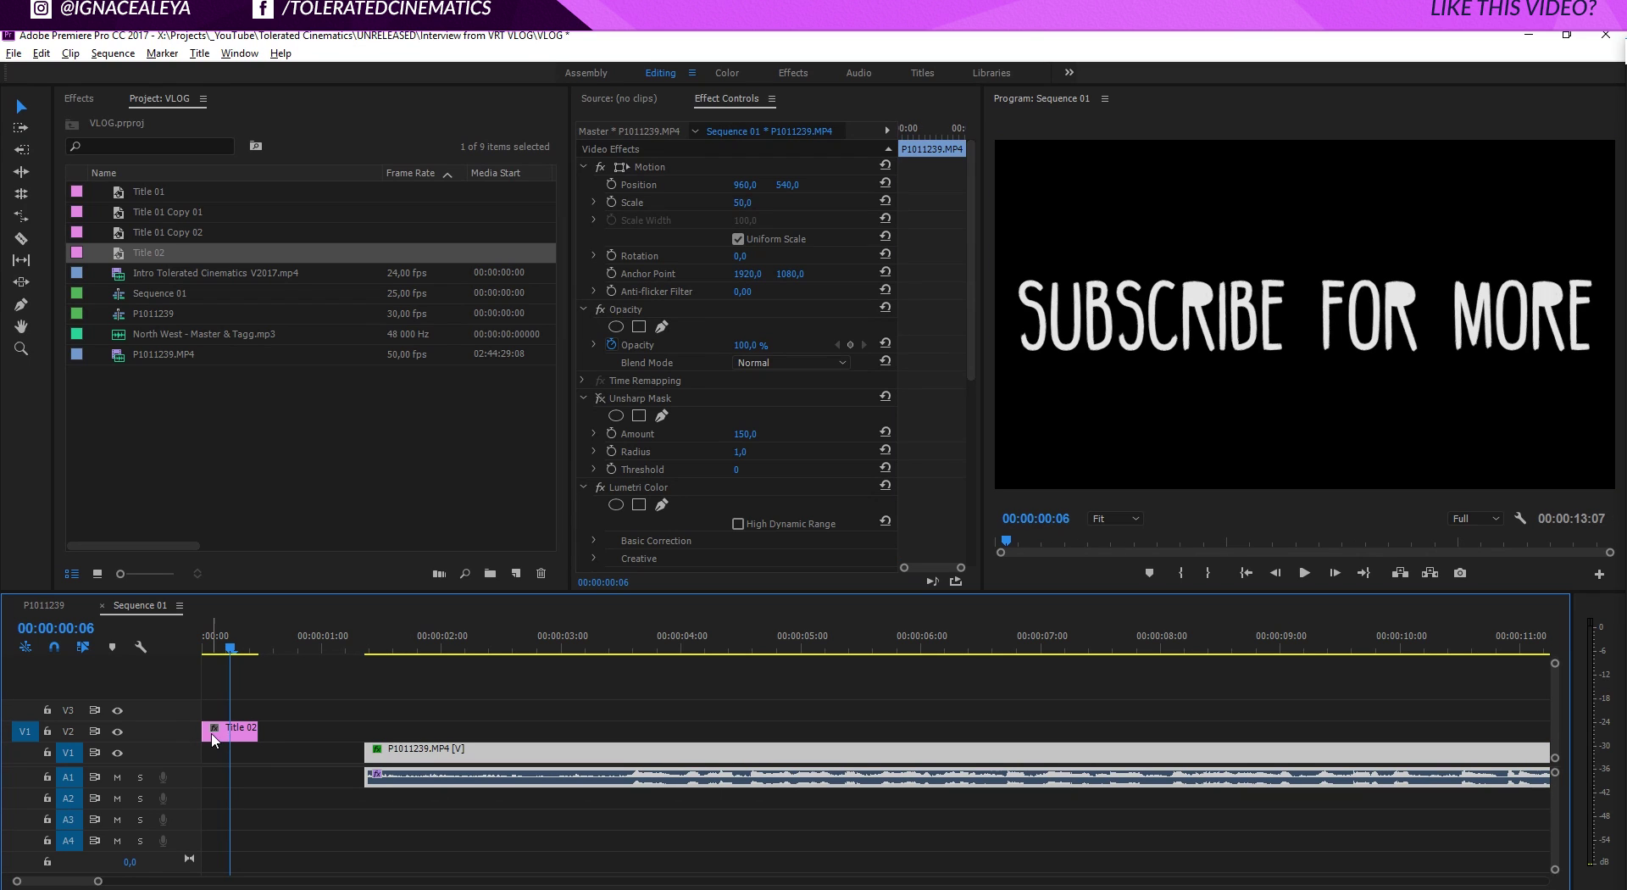
pyautogui.moveTo(229, 653)
pyautogui.mouseDown()
pyautogui.moveTo(175, 642)
pyautogui.moveTo(251, 654)
pyautogui.mouseUp()
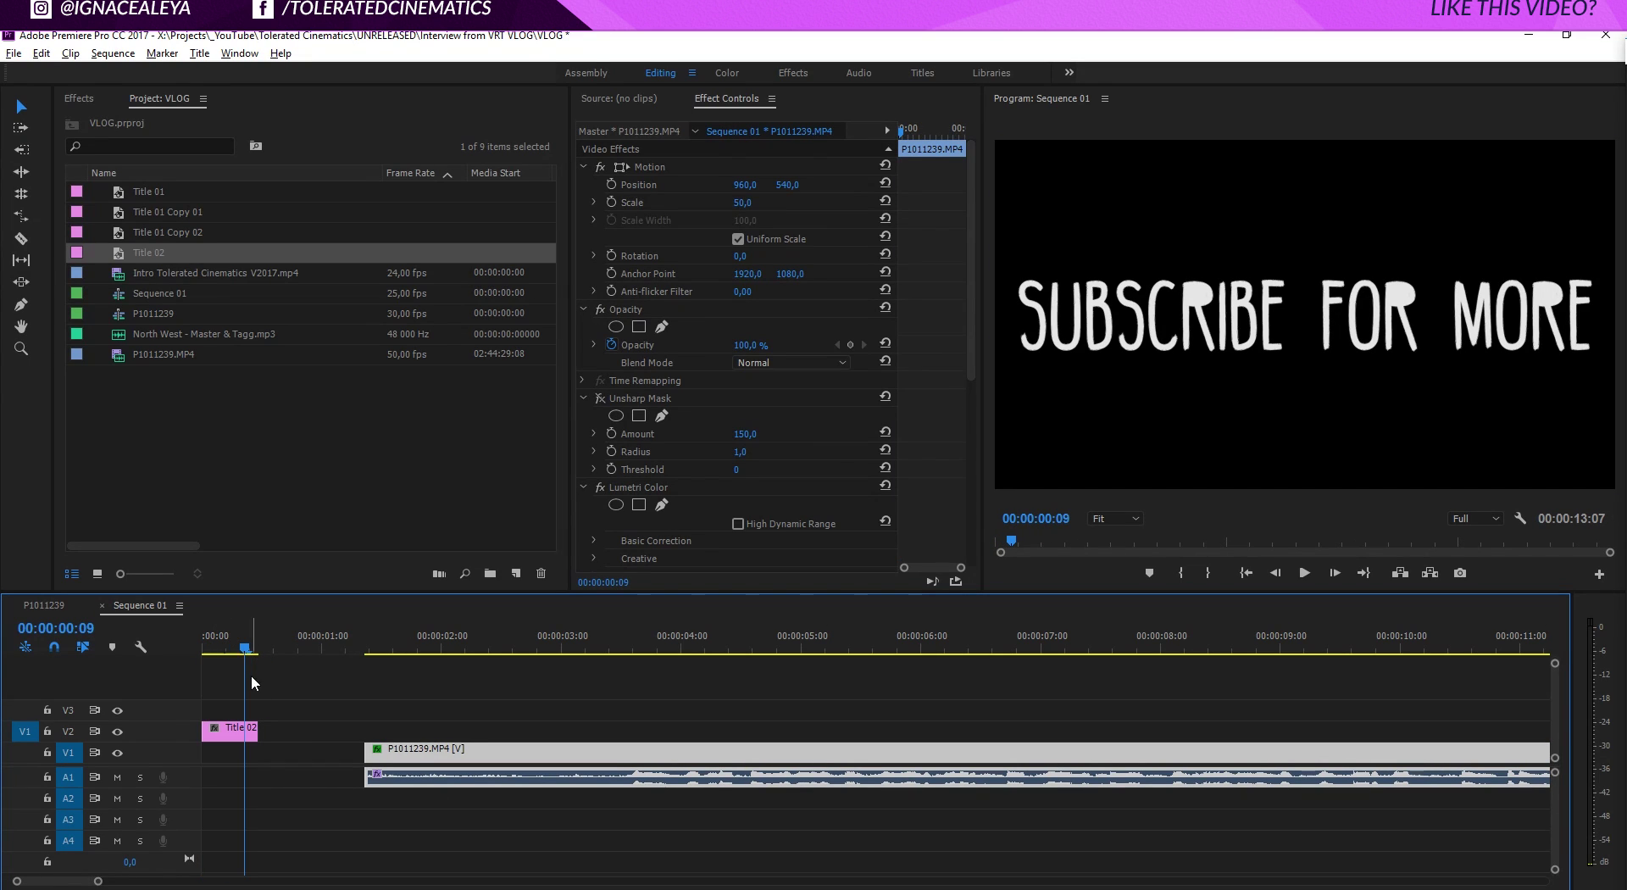
pyautogui.moveTo(378, 750); pyautogui.dragTo(272, 748)
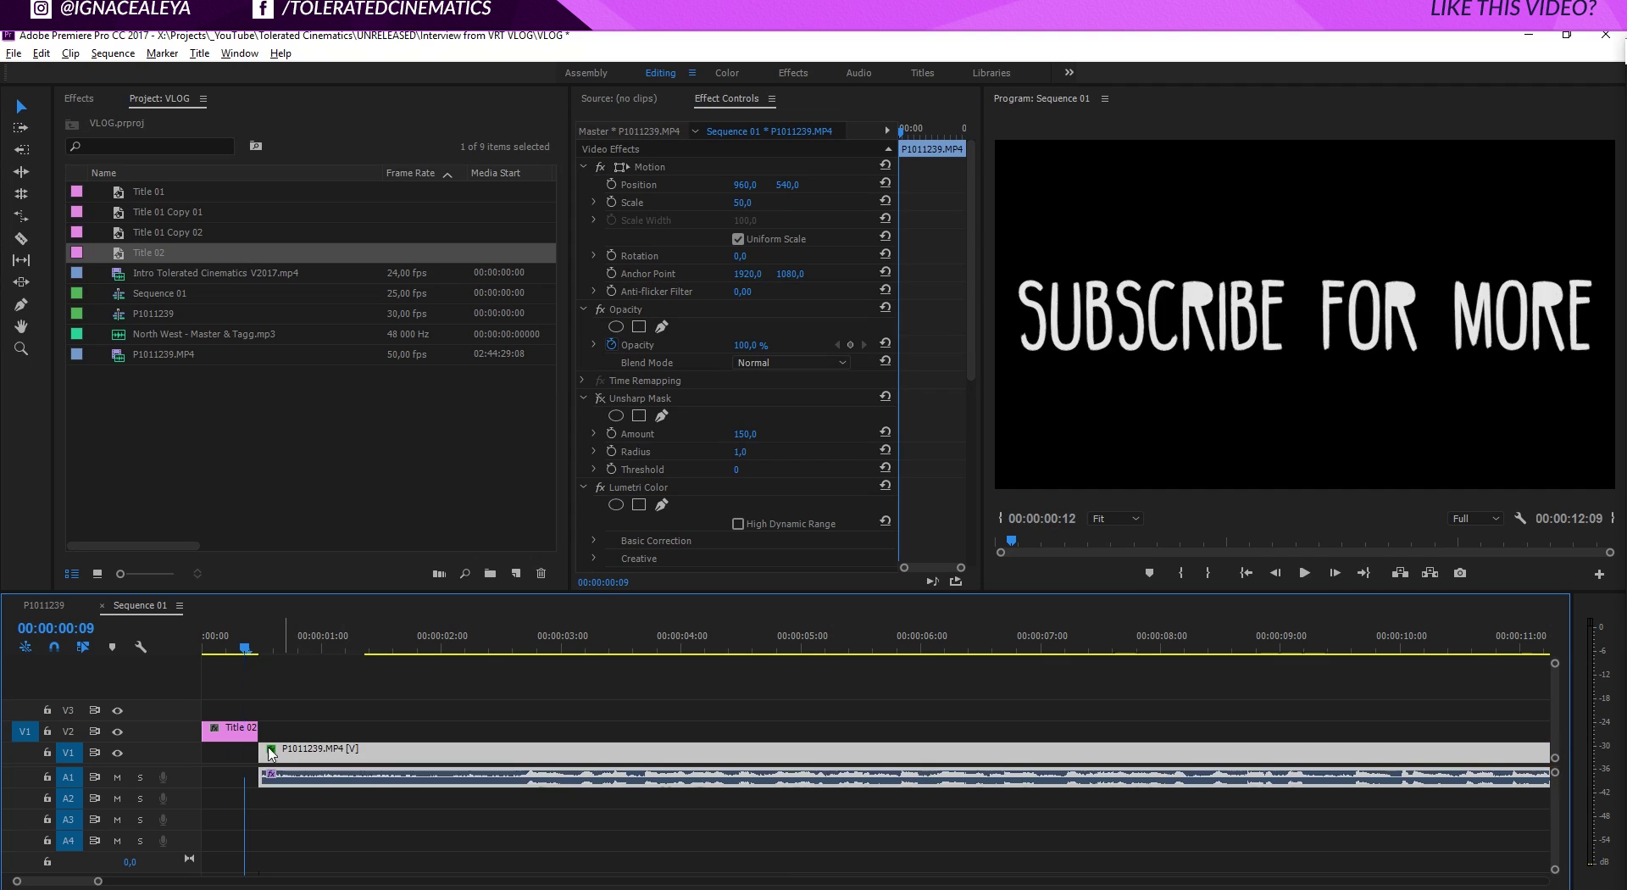
pyautogui.click(238, 734)
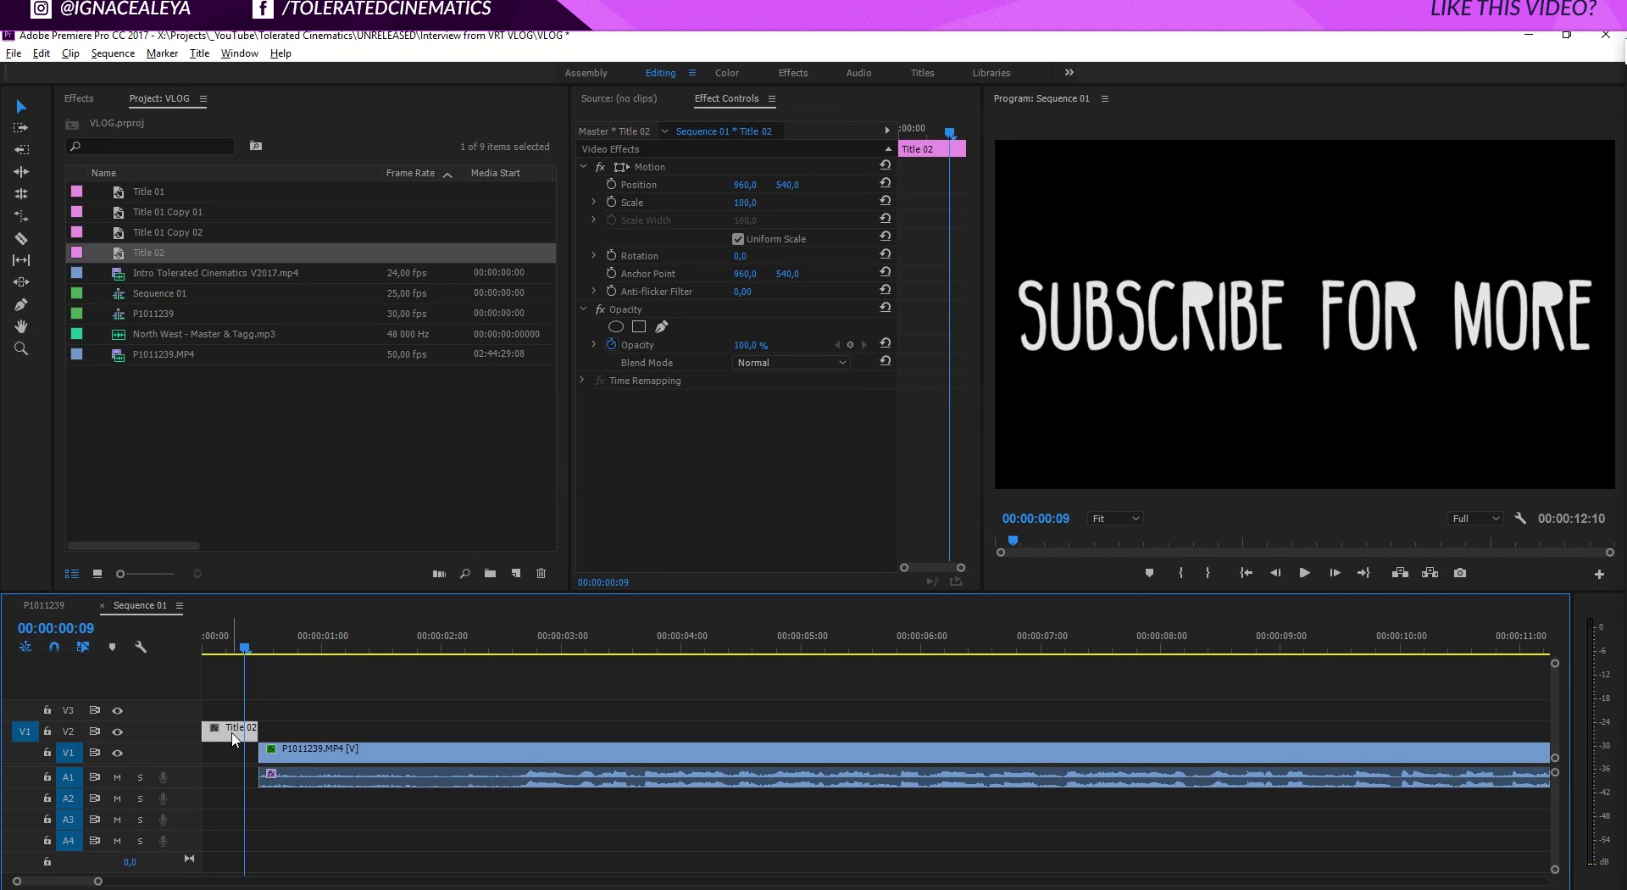
pyautogui.press('alt')
# Lengthen the Title 02 clip and razor it into two pieces.
pyautogui.moveTo(258, 733); pyautogui.dragTo(340, 734)
pyautogui.press('c')
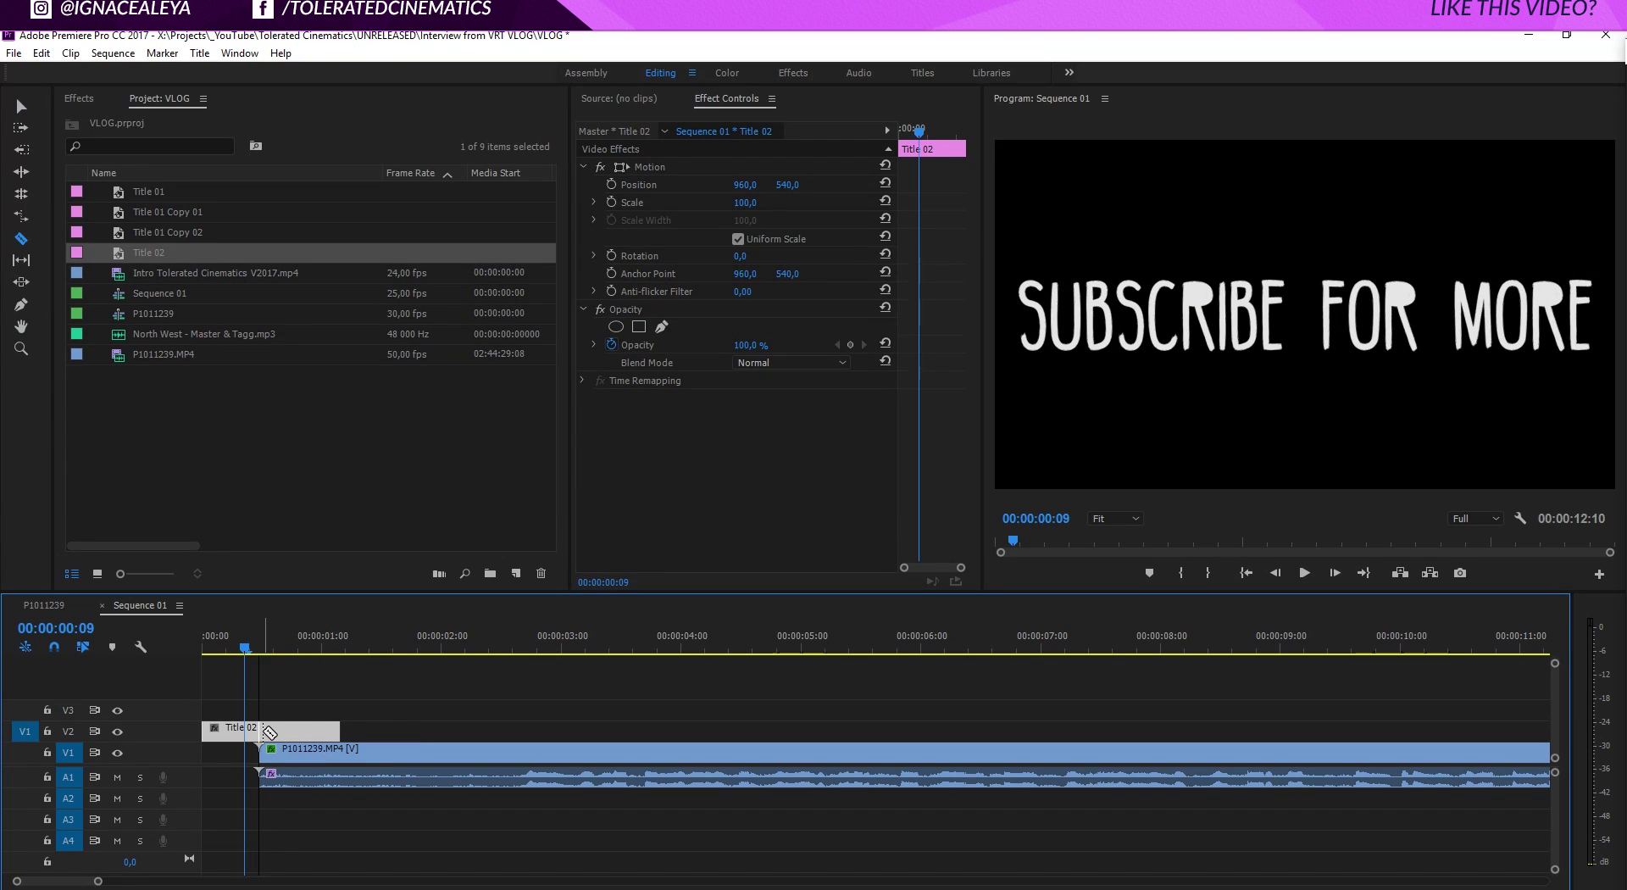
pyautogui.click(261, 731)
pyautogui.press('v')
pyautogui.click(283, 738)
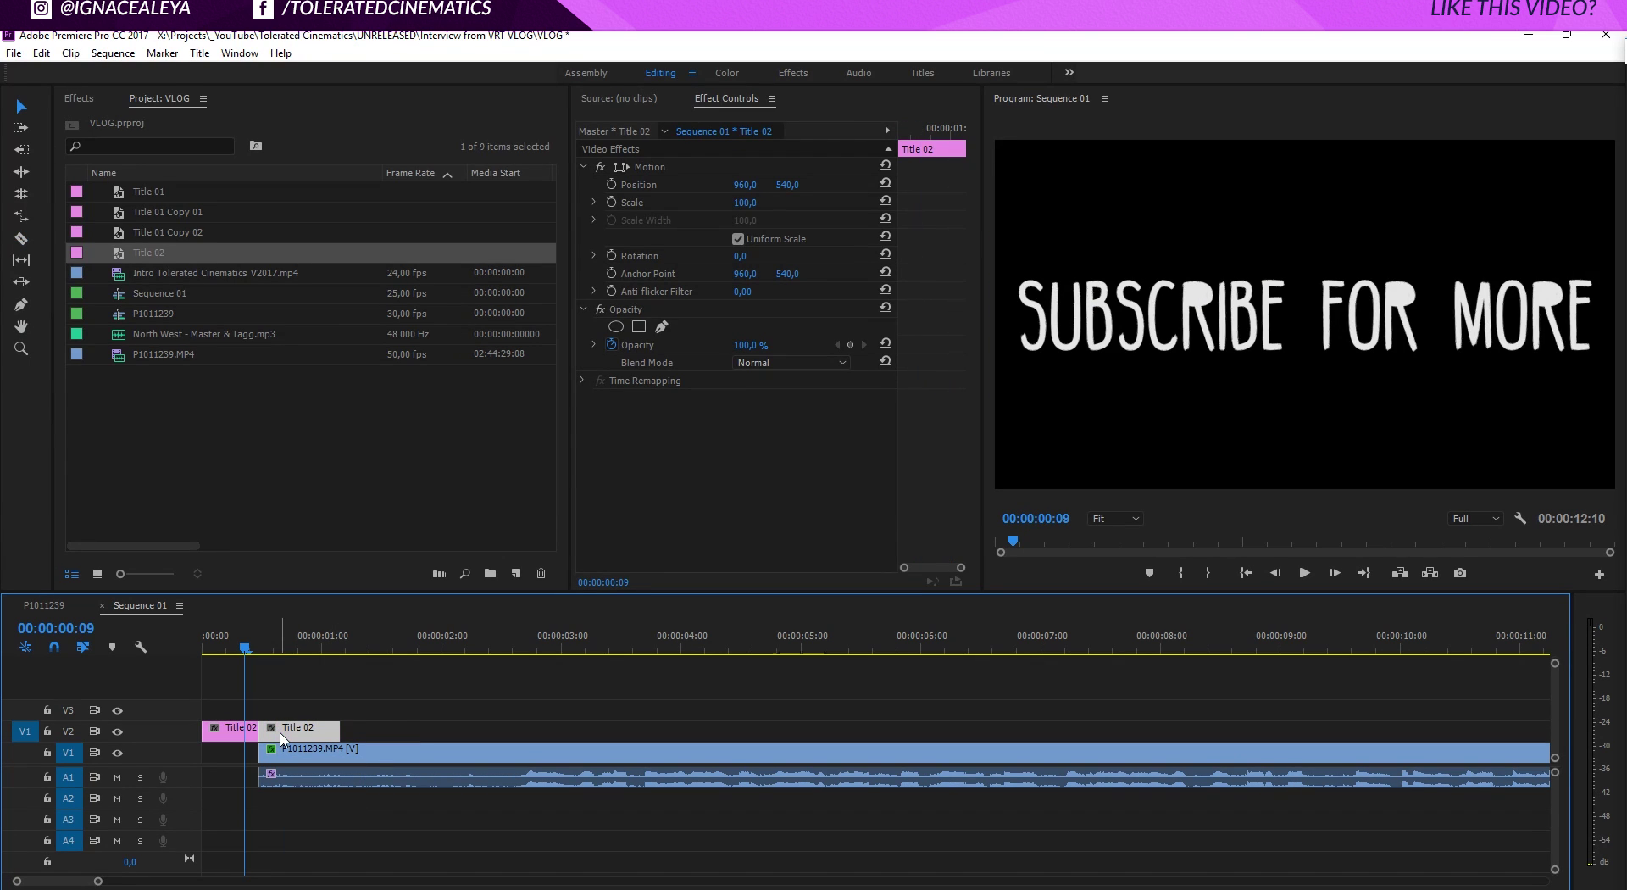
# Apply the Channel > Invert effect to the second Title 02 piece.
pyautogui.click(75, 98)
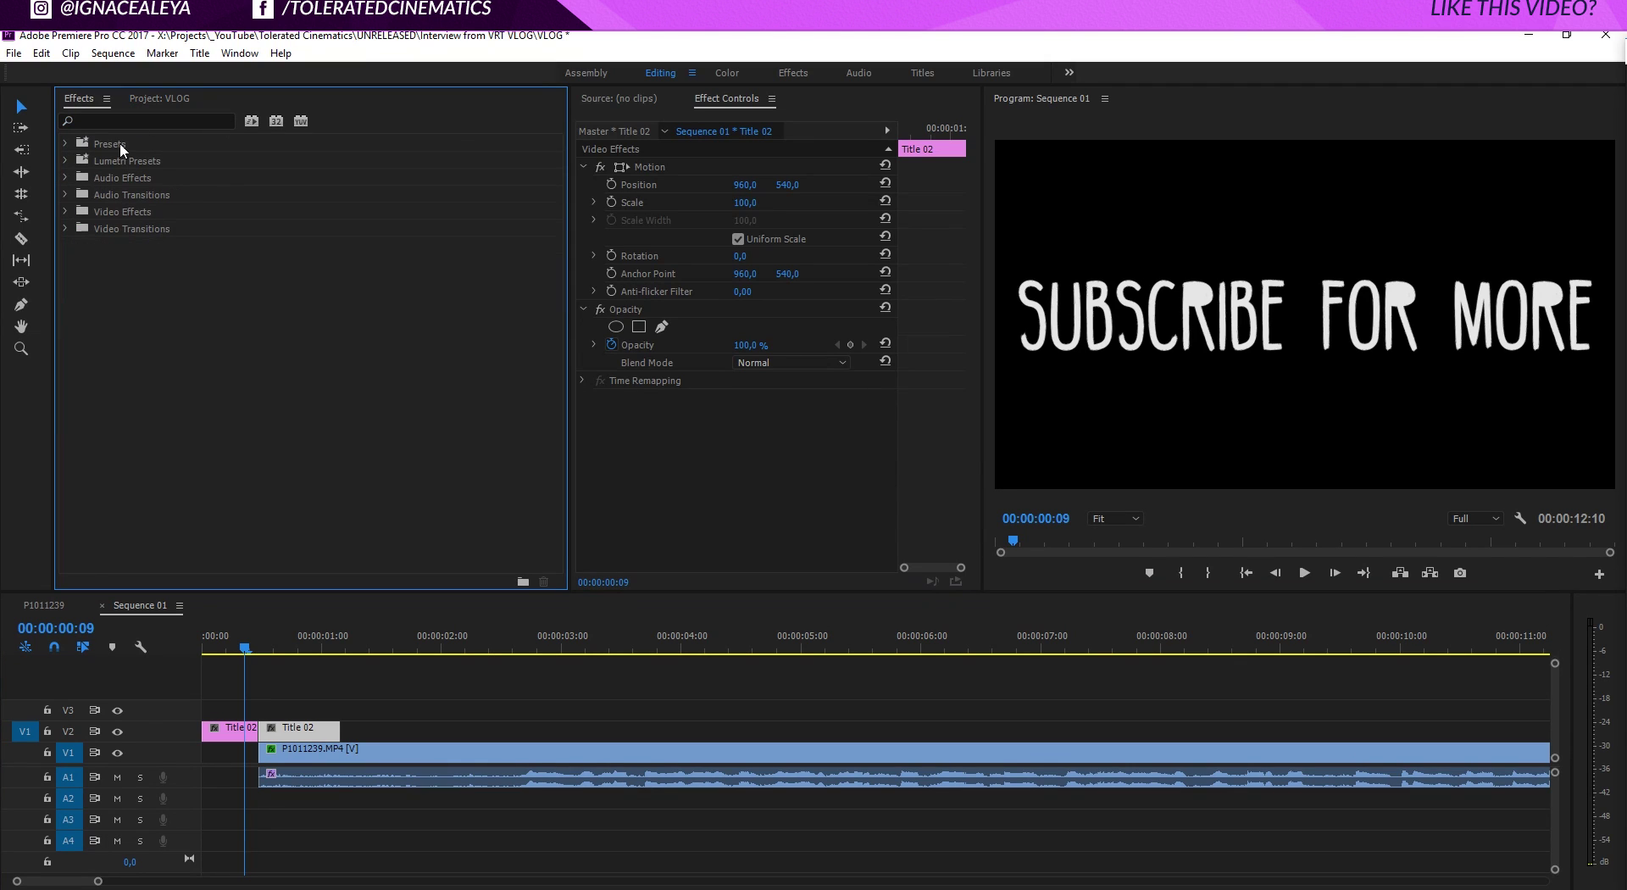
pyautogui.click(68, 212)
pyautogui.click(74, 262)
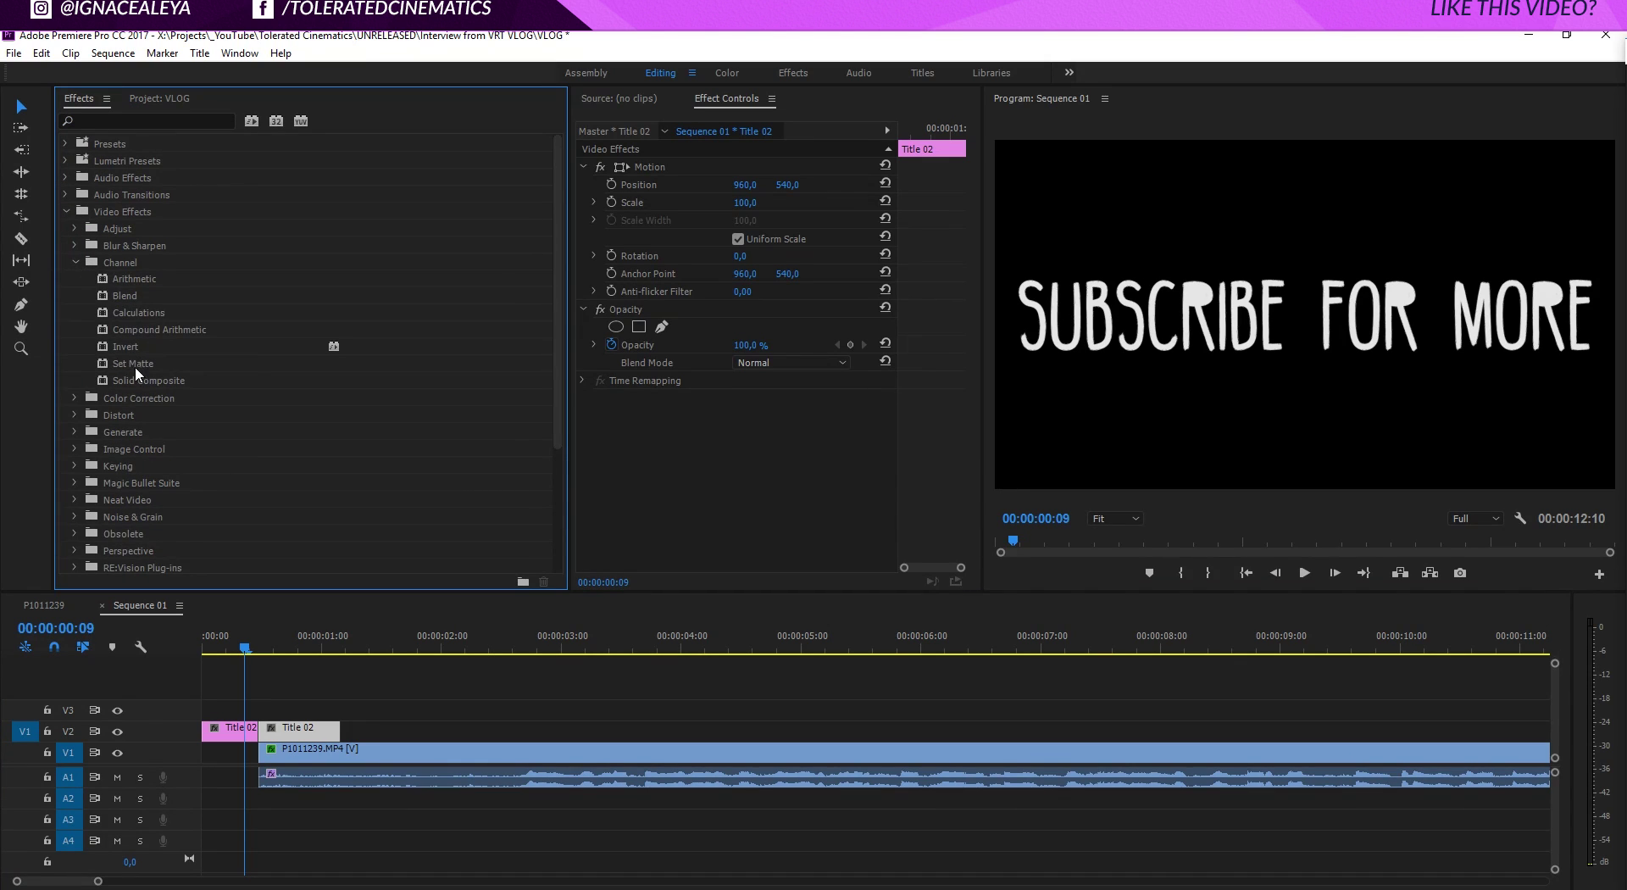
pyautogui.moveTo(125, 346); pyautogui.dragTo(293, 731)
pyautogui.click(289, 648)
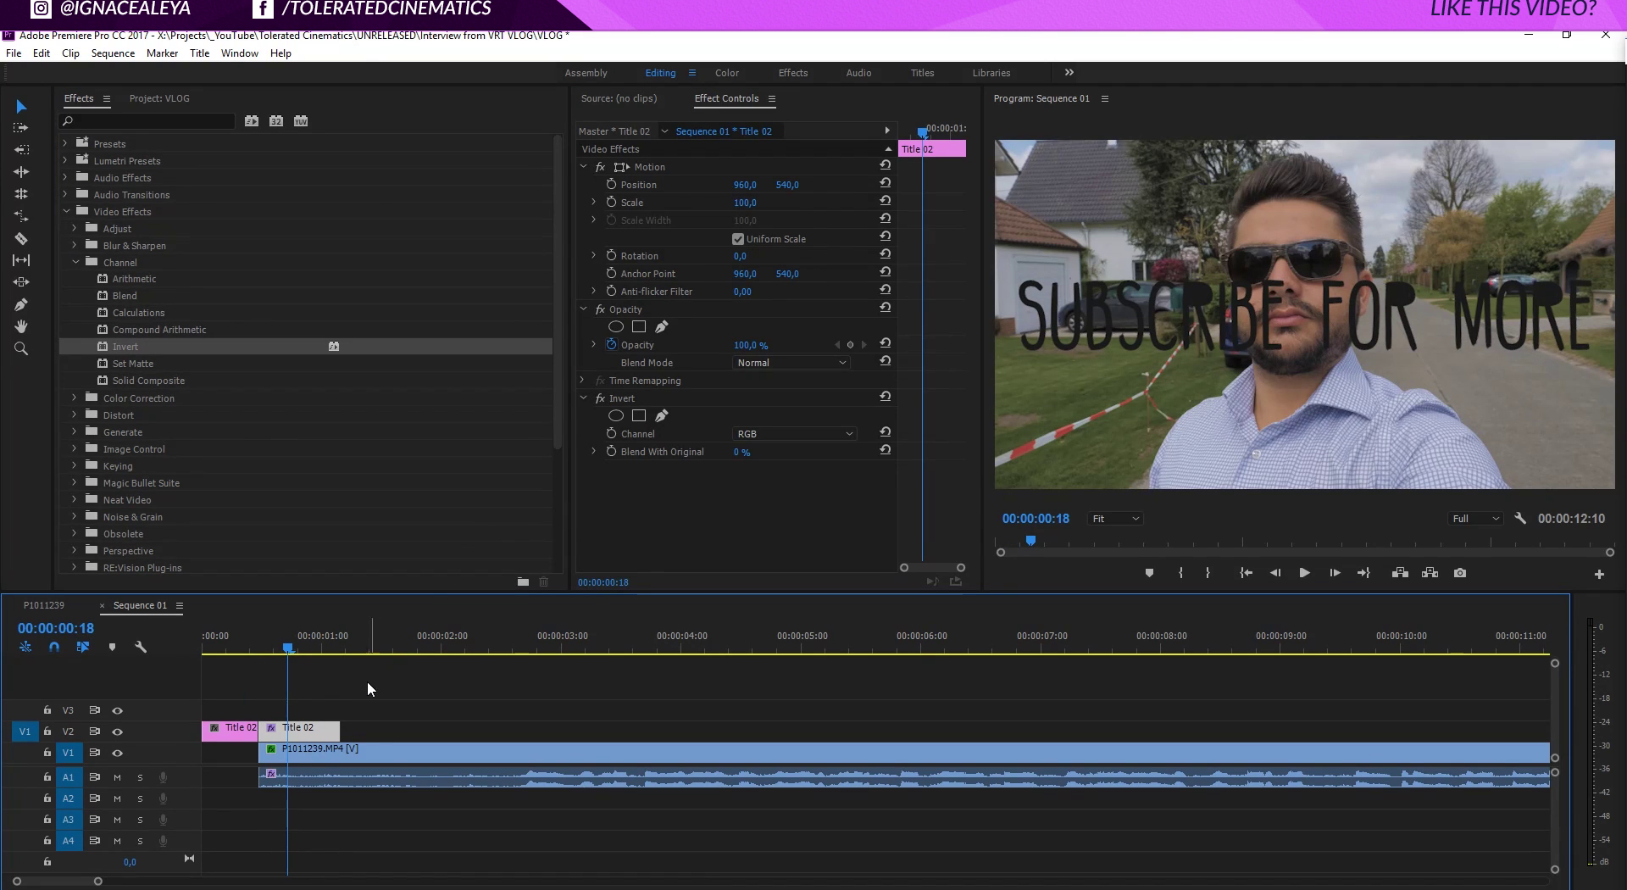
# Cut a third Title 02 piece at 00:00:00:23 and extend its end.
pyautogui.moveTo(295, 648); pyautogui.dragTo(314, 648)
pyautogui.press('c')
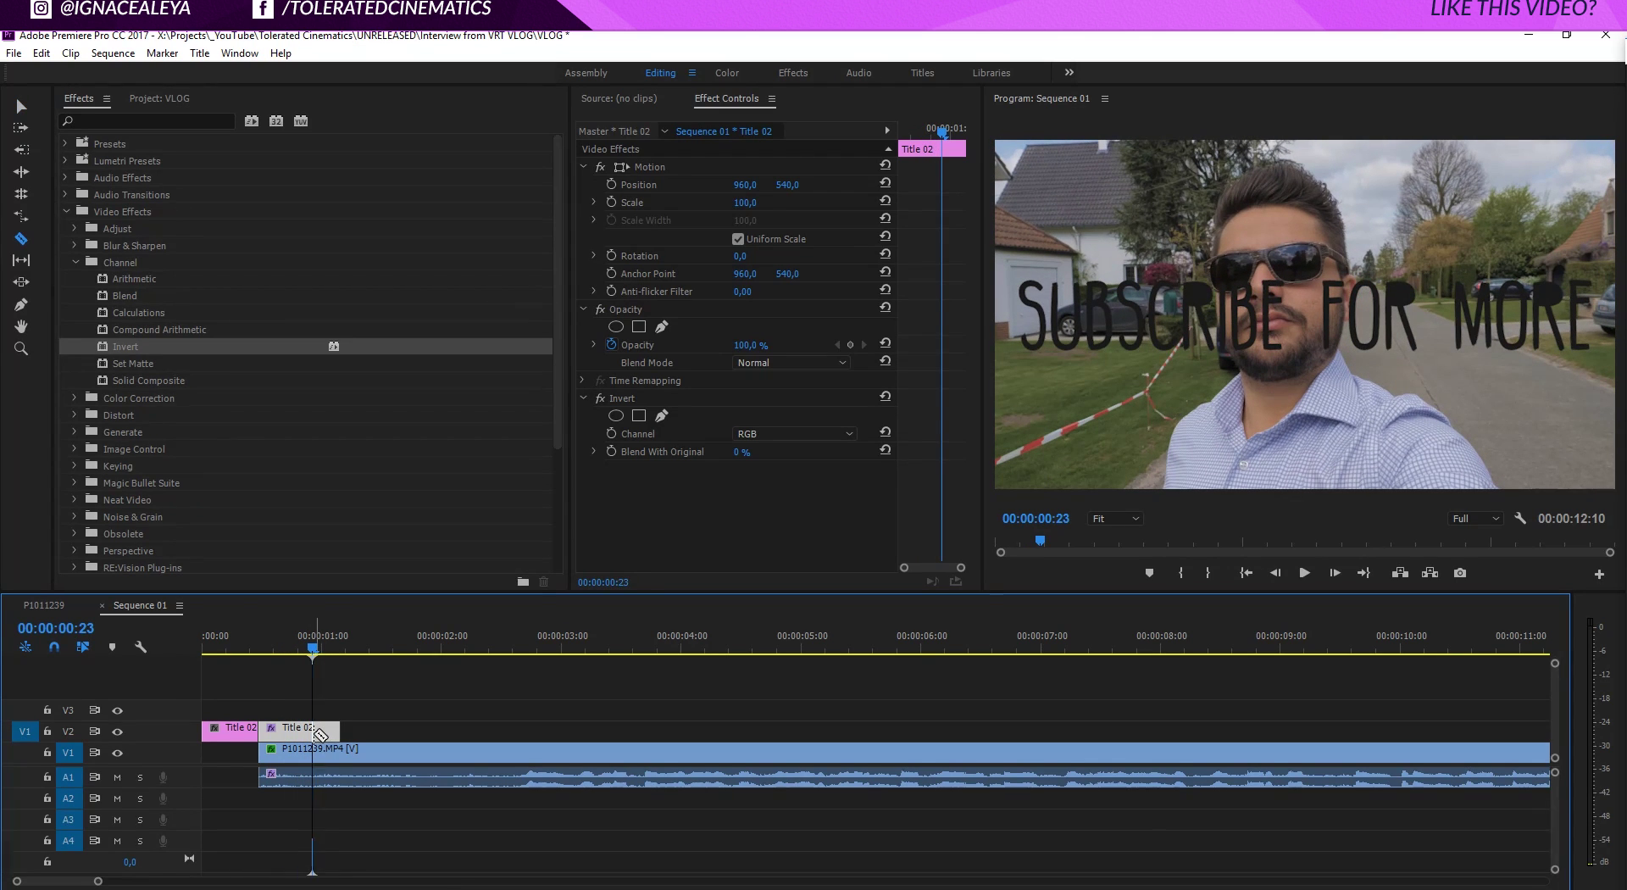
pyautogui.click(313, 729)
pyautogui.press('v')
pyautogui.moveTo(346, 724); pyautogui.dragTo(373, 726)
# Razor the vlog clip on V1 at the playhead and where the third title piece ends.
pyautogui.click(347, 765)
pyautogui.press('c')
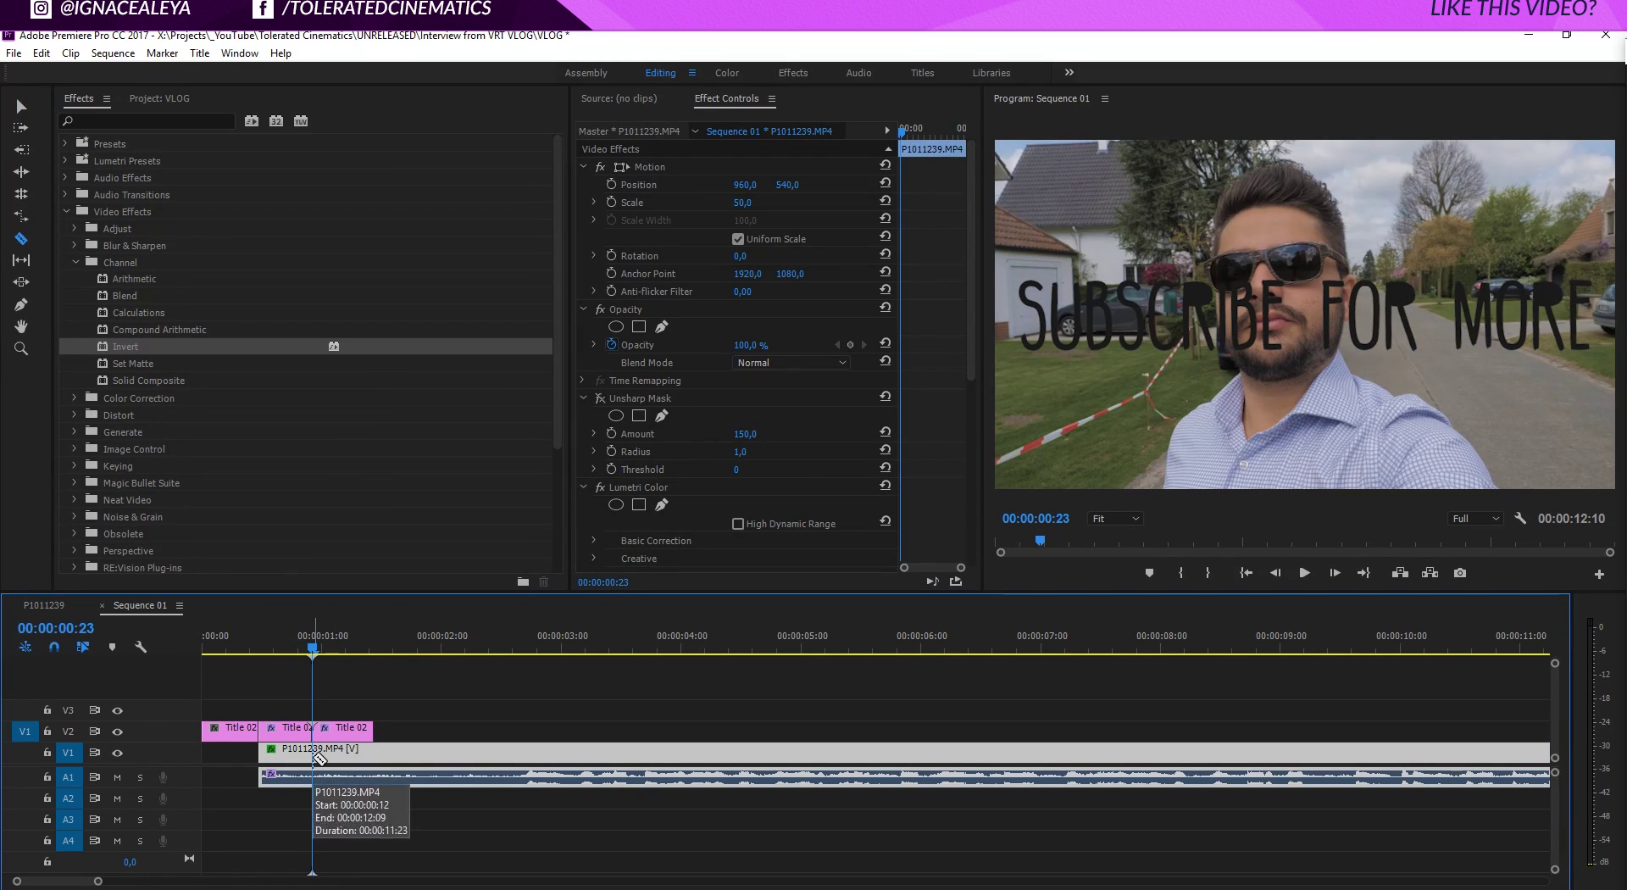
pyautogui.click(314, 753)
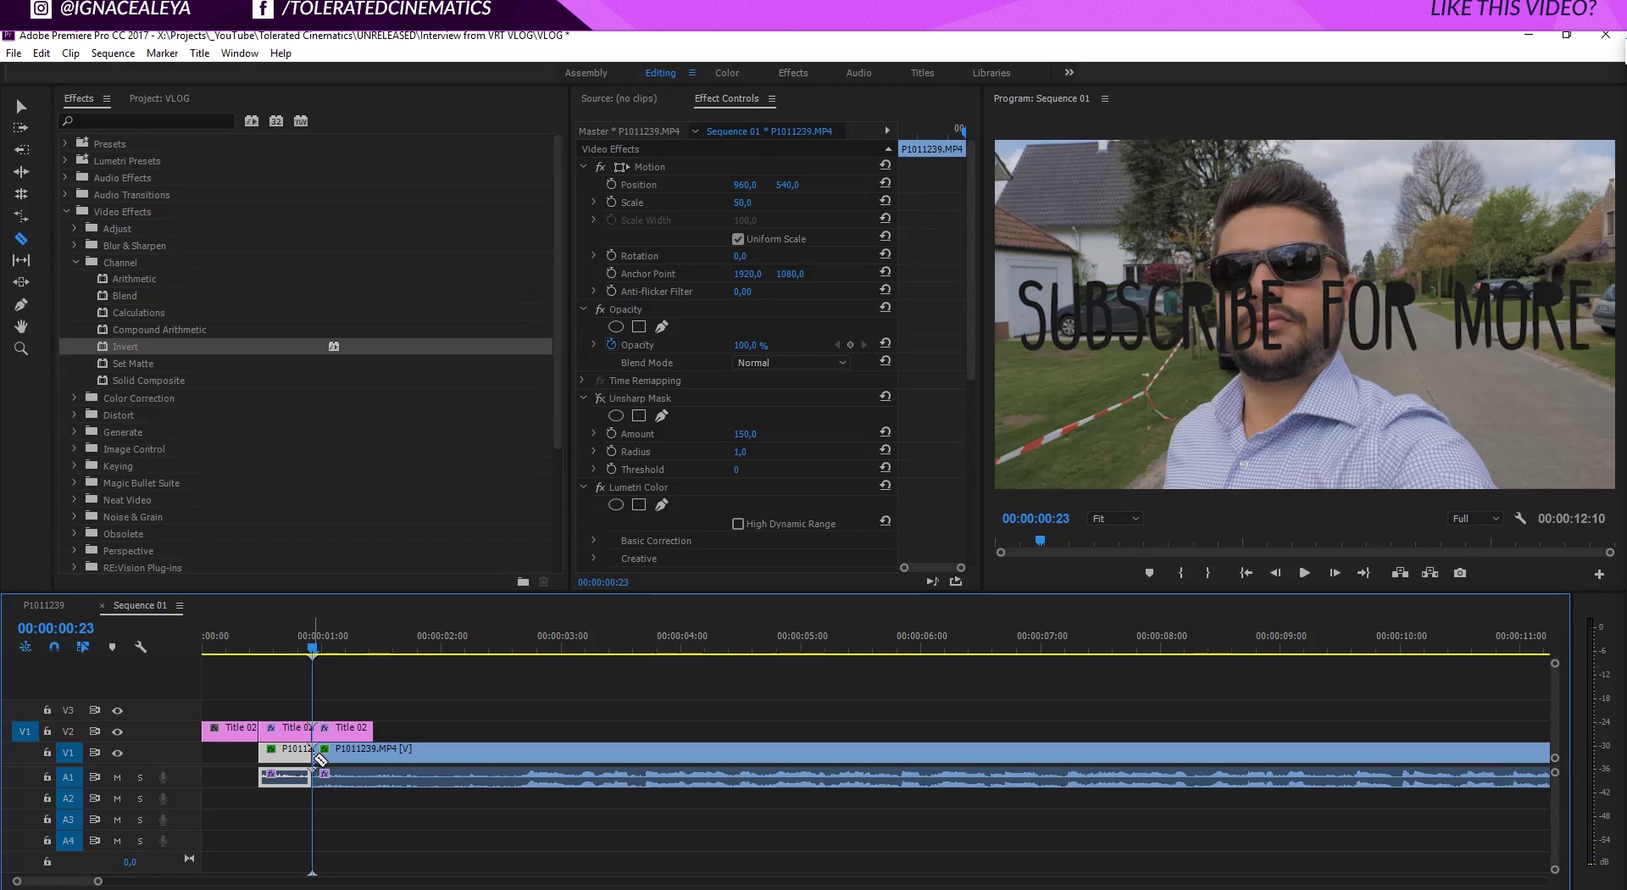
pyautogui.click(374, 753)
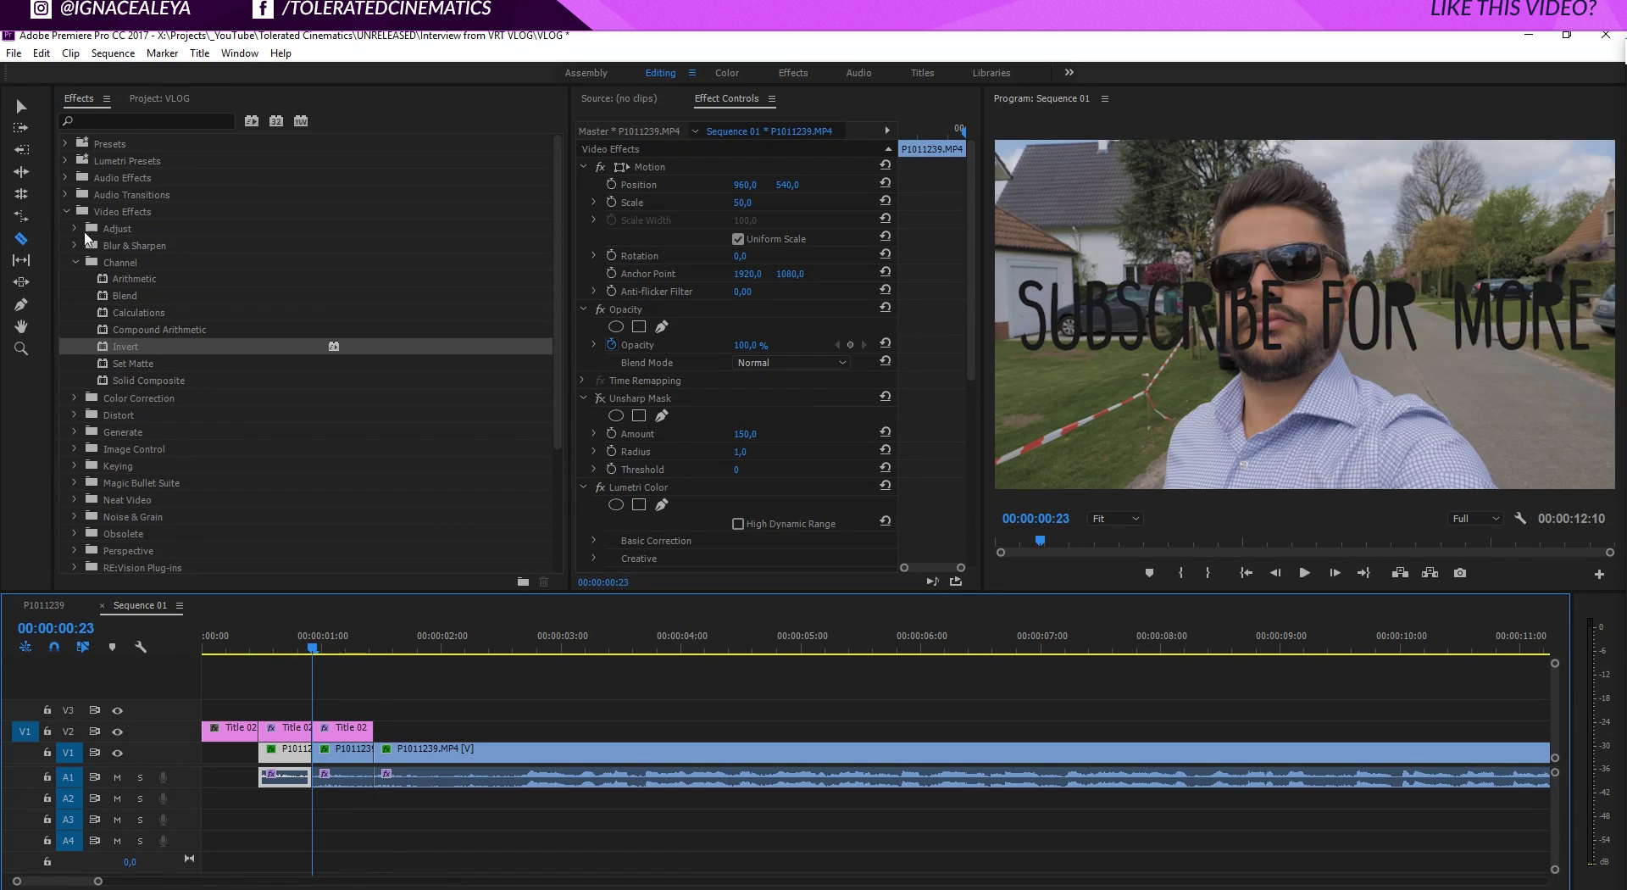
pyautogui.click(21, 107)
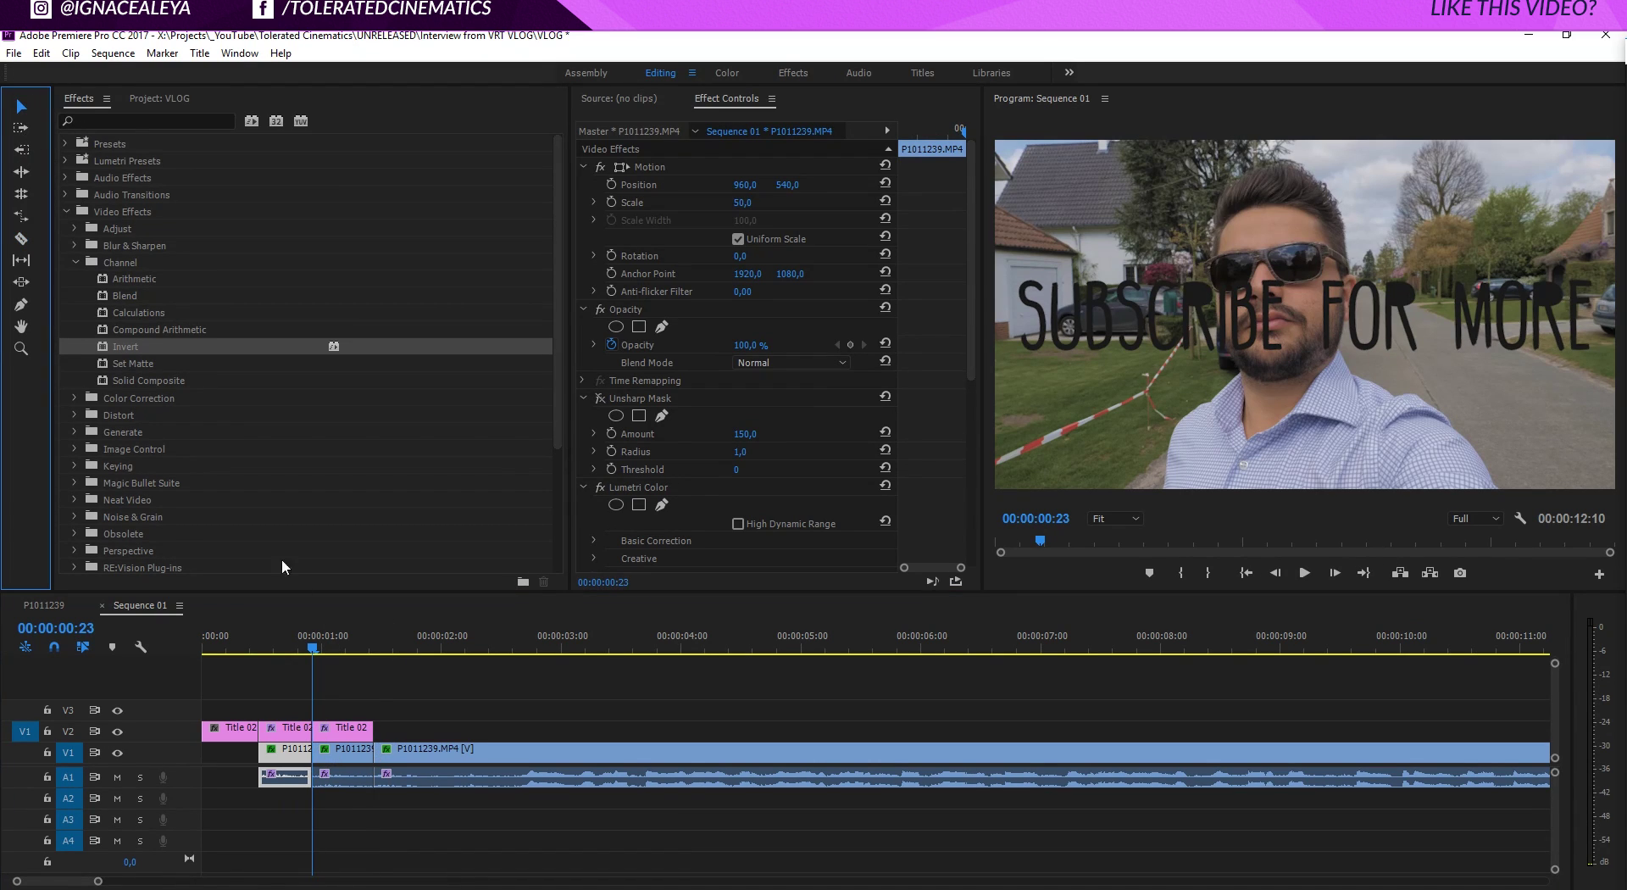
pyautogui.click(333, 629)
pyautogui.click(347, 734)
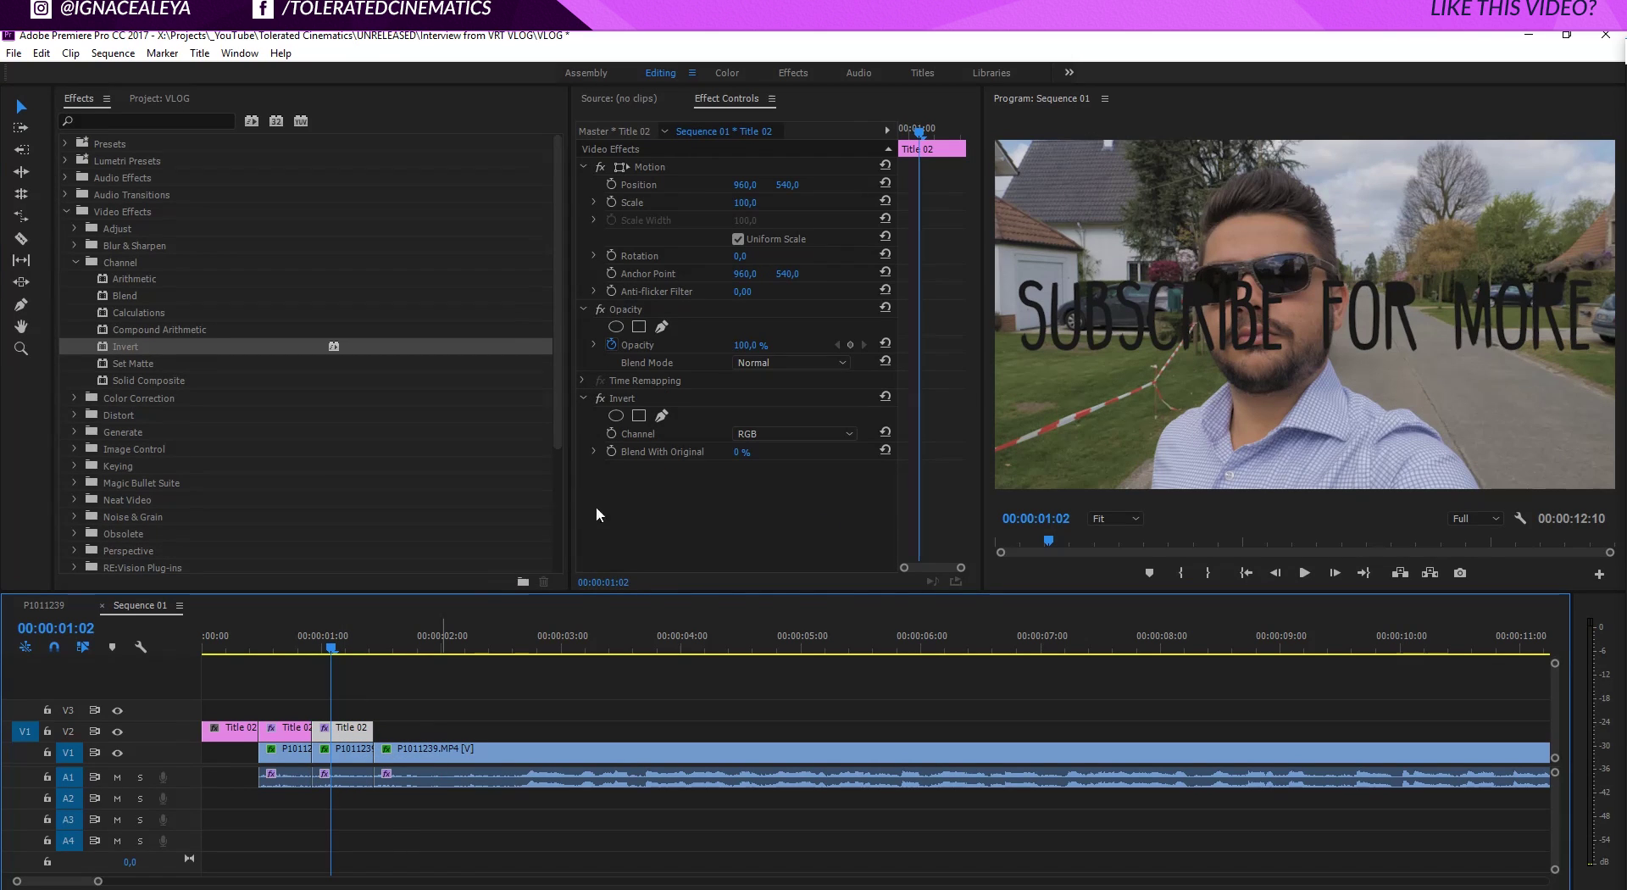
# Delete Invert from the third title piece and apply Keying > Track Matte Key to the middle vlog clip.
pyautogui.click(624, 396)
pyautogui.press('Delete')
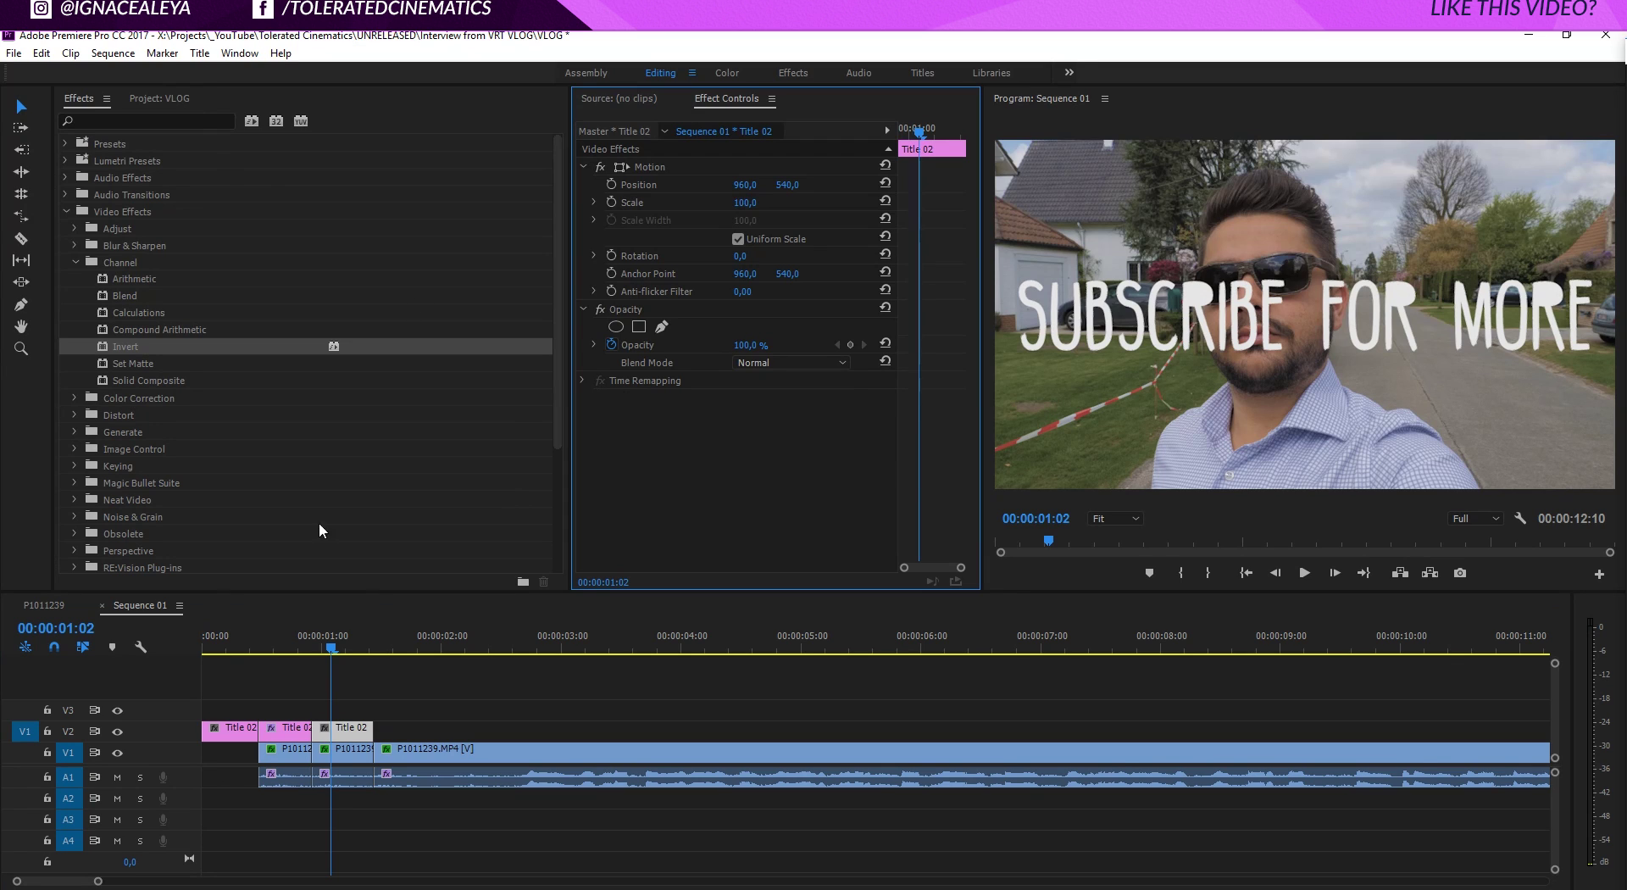
pyautogui.click(343, 775)
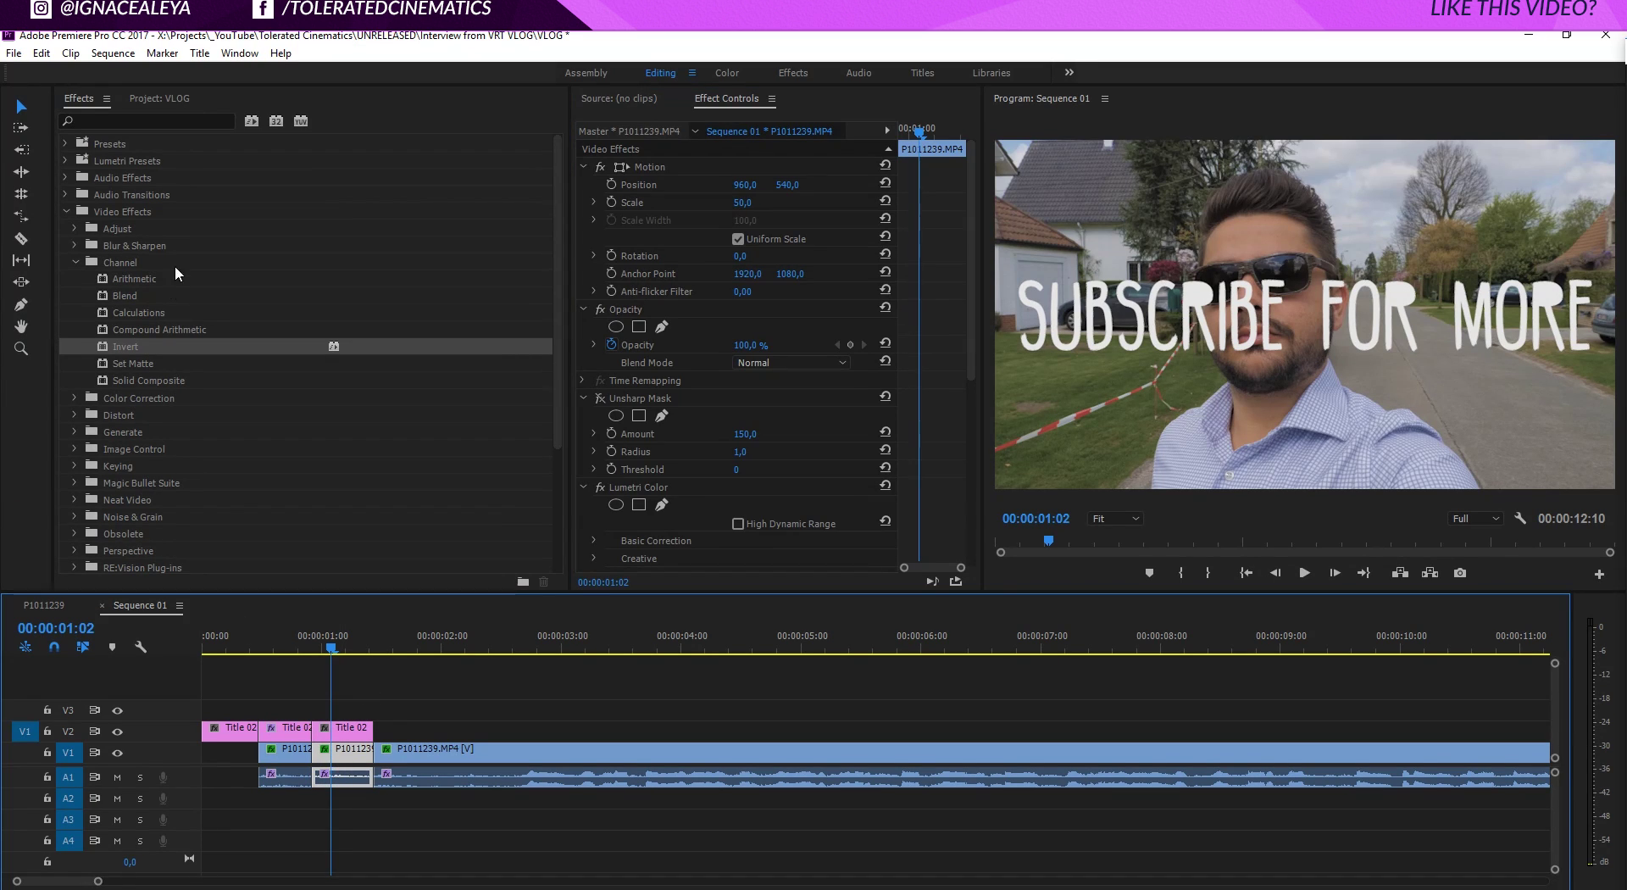
pyautogui.click(75, 262)
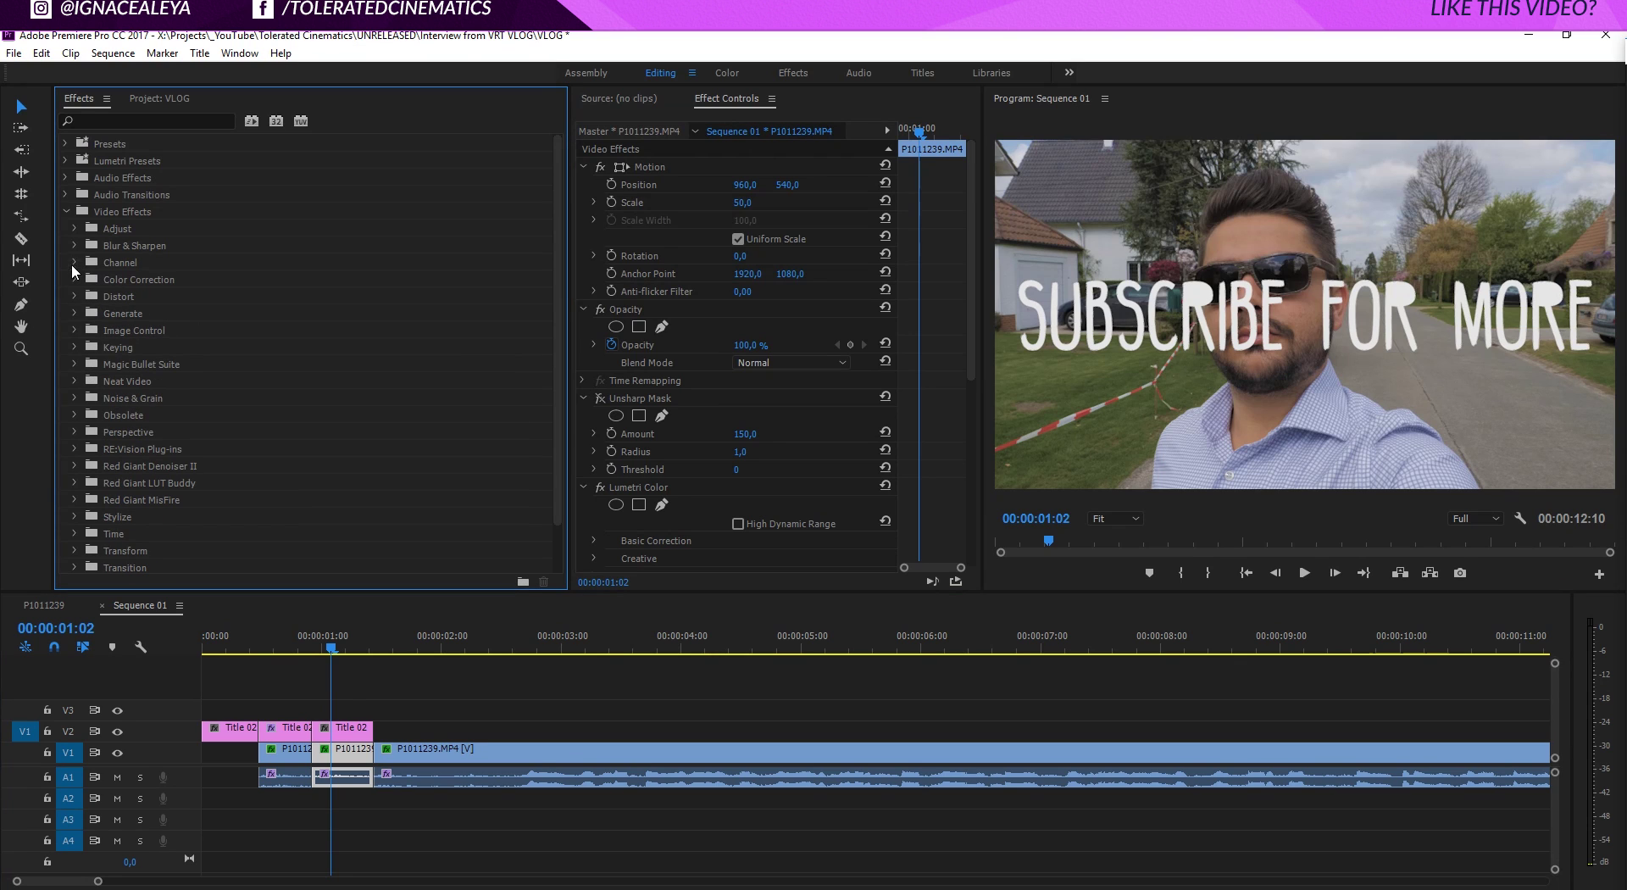
pyautogui.click(74, 347)
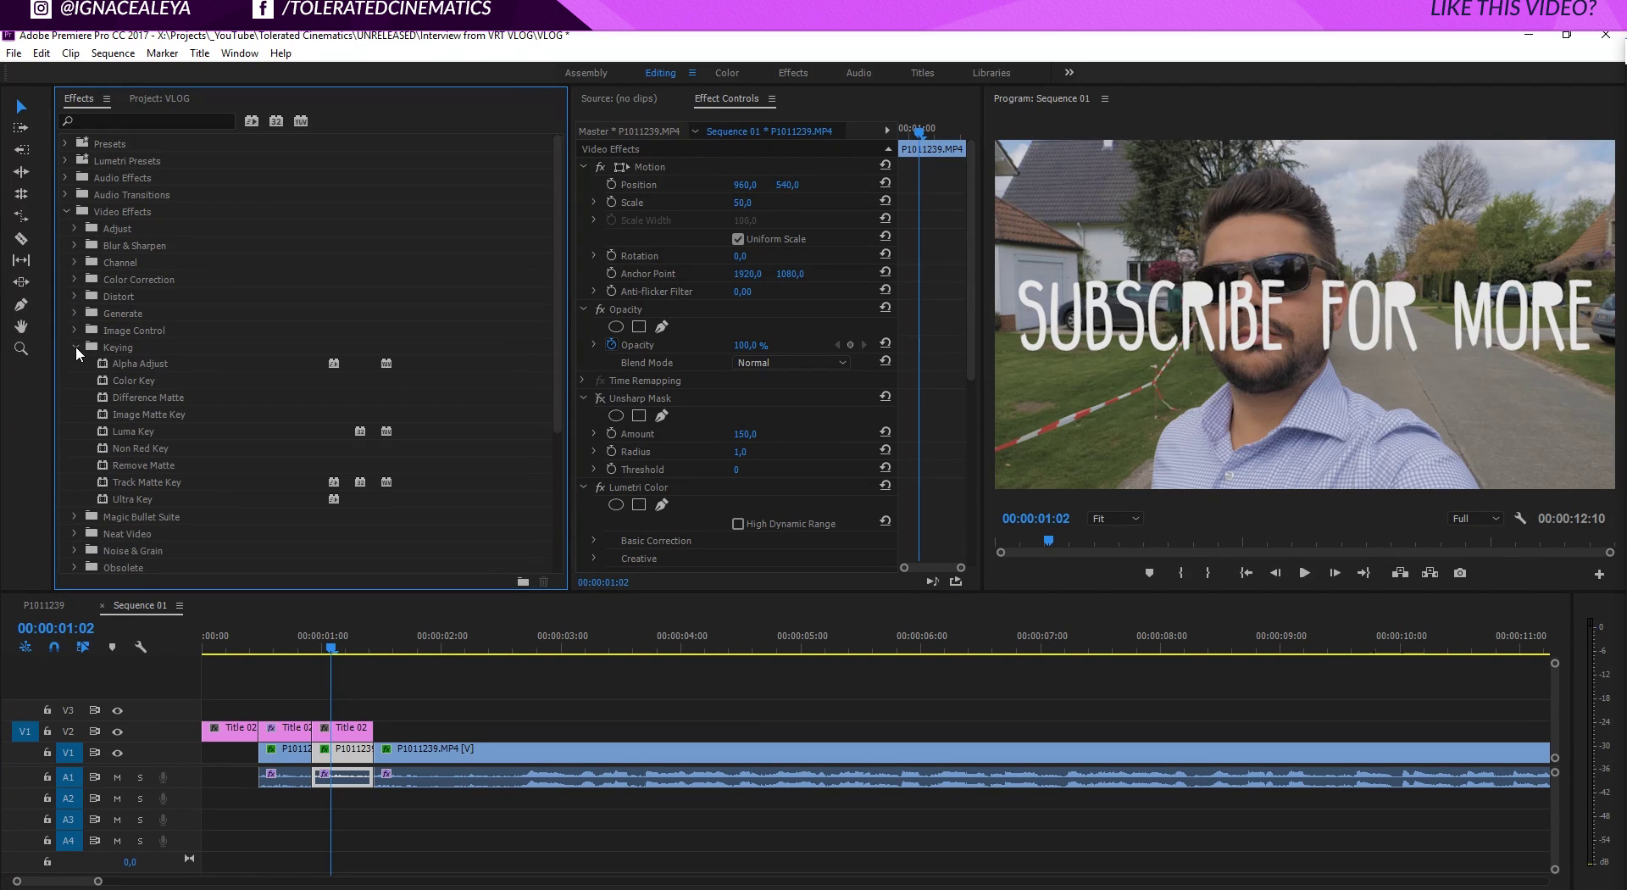
pyautogui.moveTo(141, 481); pyautogui.dragTo(344, 756)
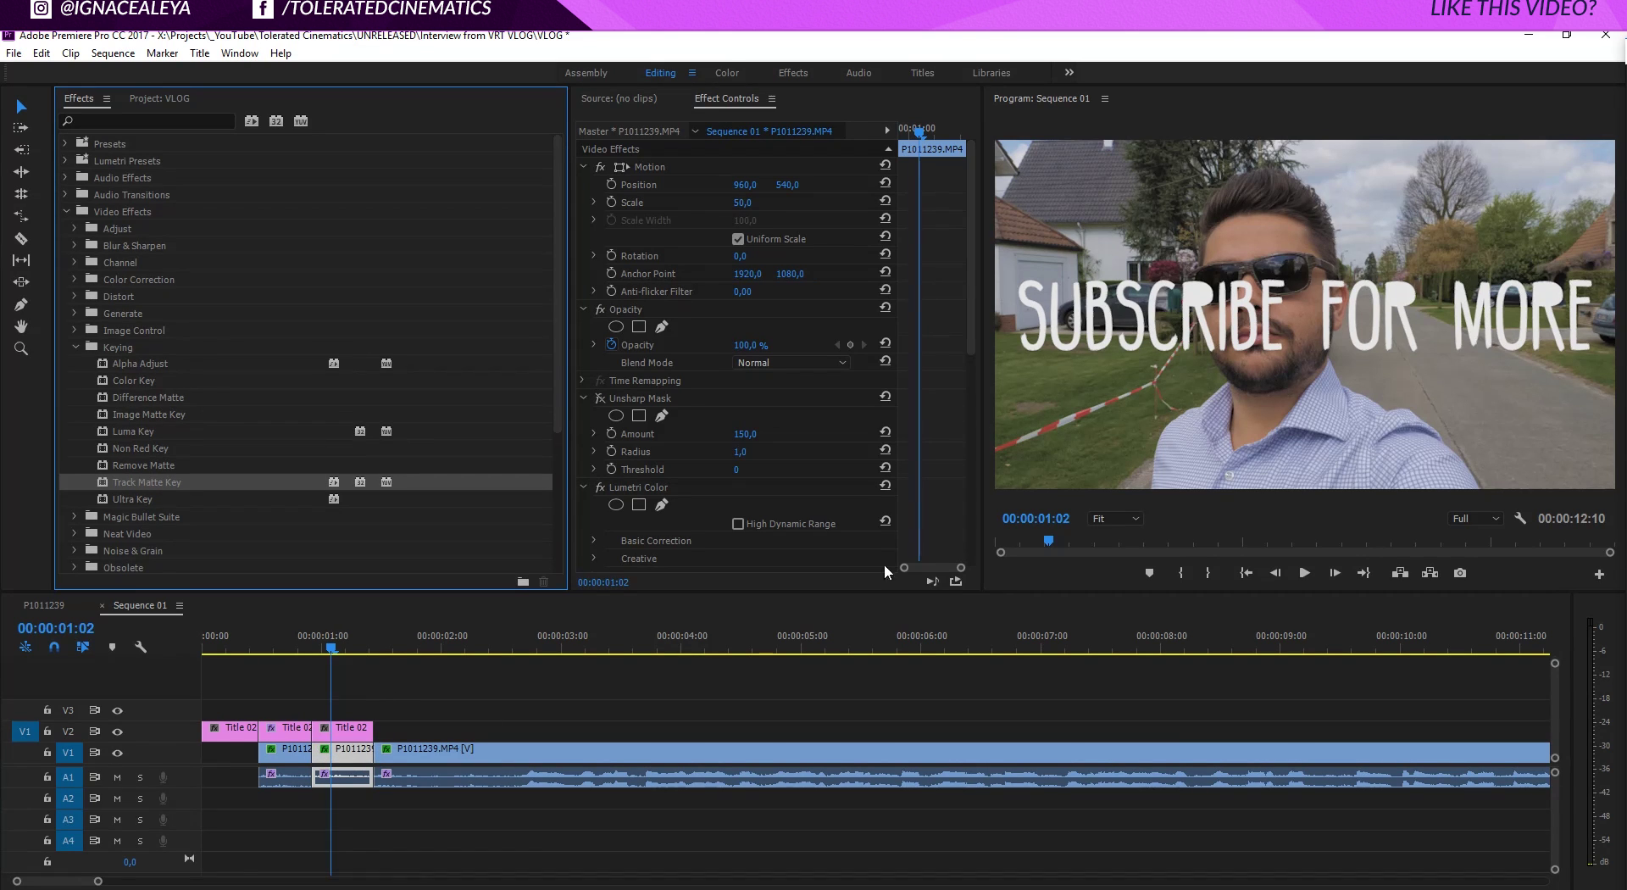
# Save the project and set the middle clip's Track Matte Key matte to Video 2.
pyautogui.moveTo(972, 313); pyautogui.dragTo(960, 504)
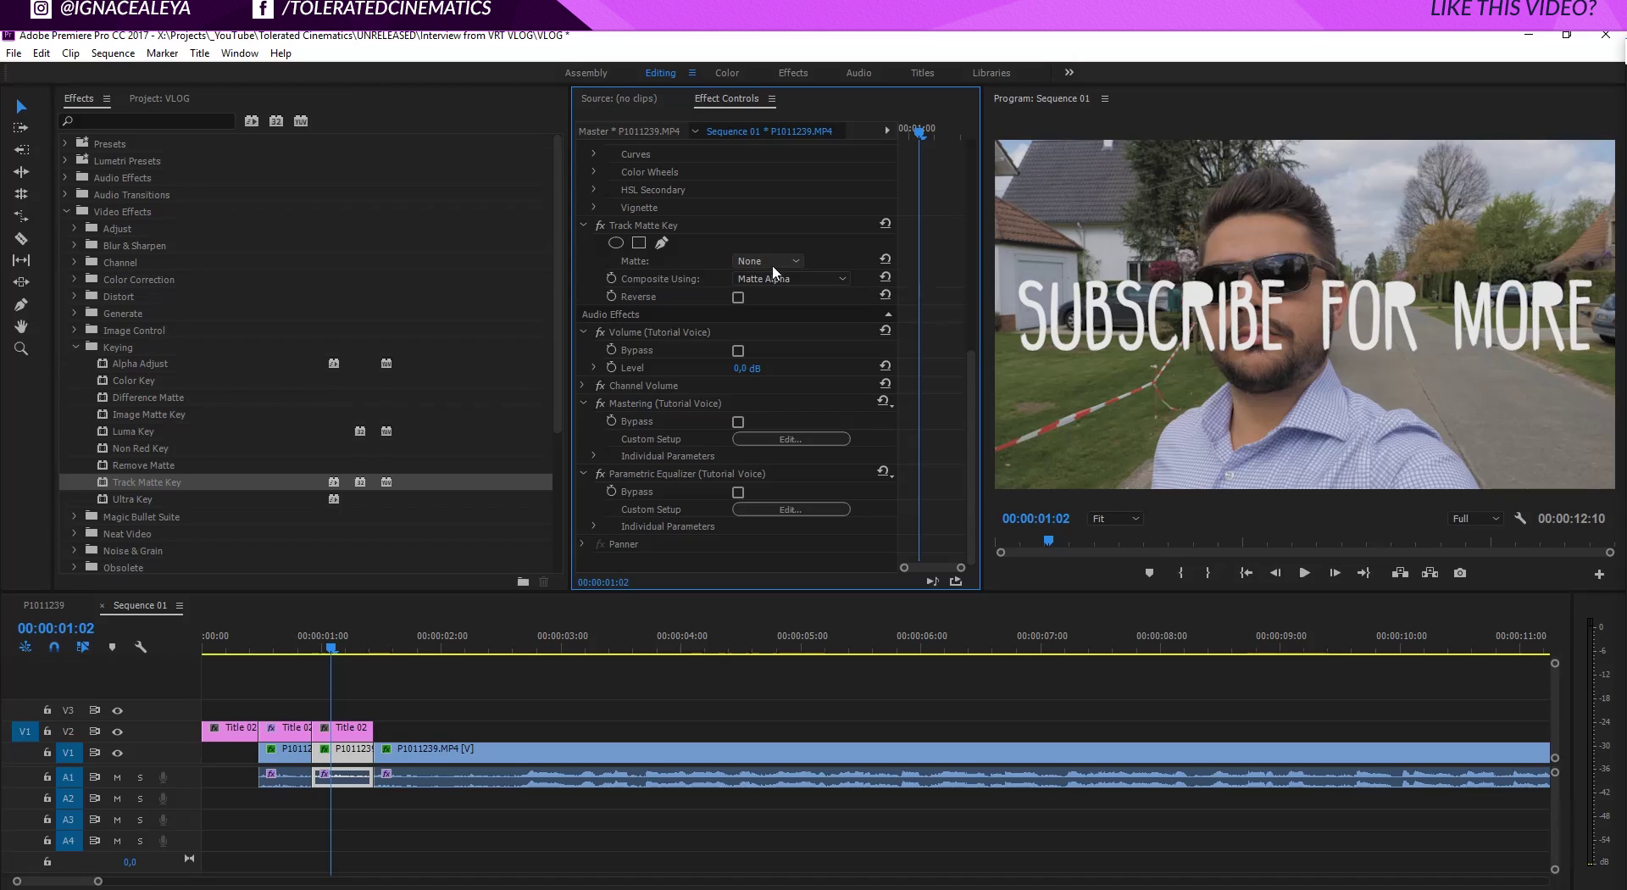
pyautogui.hotkey('ctrl', 's')
pyautogui.click(766, 261)
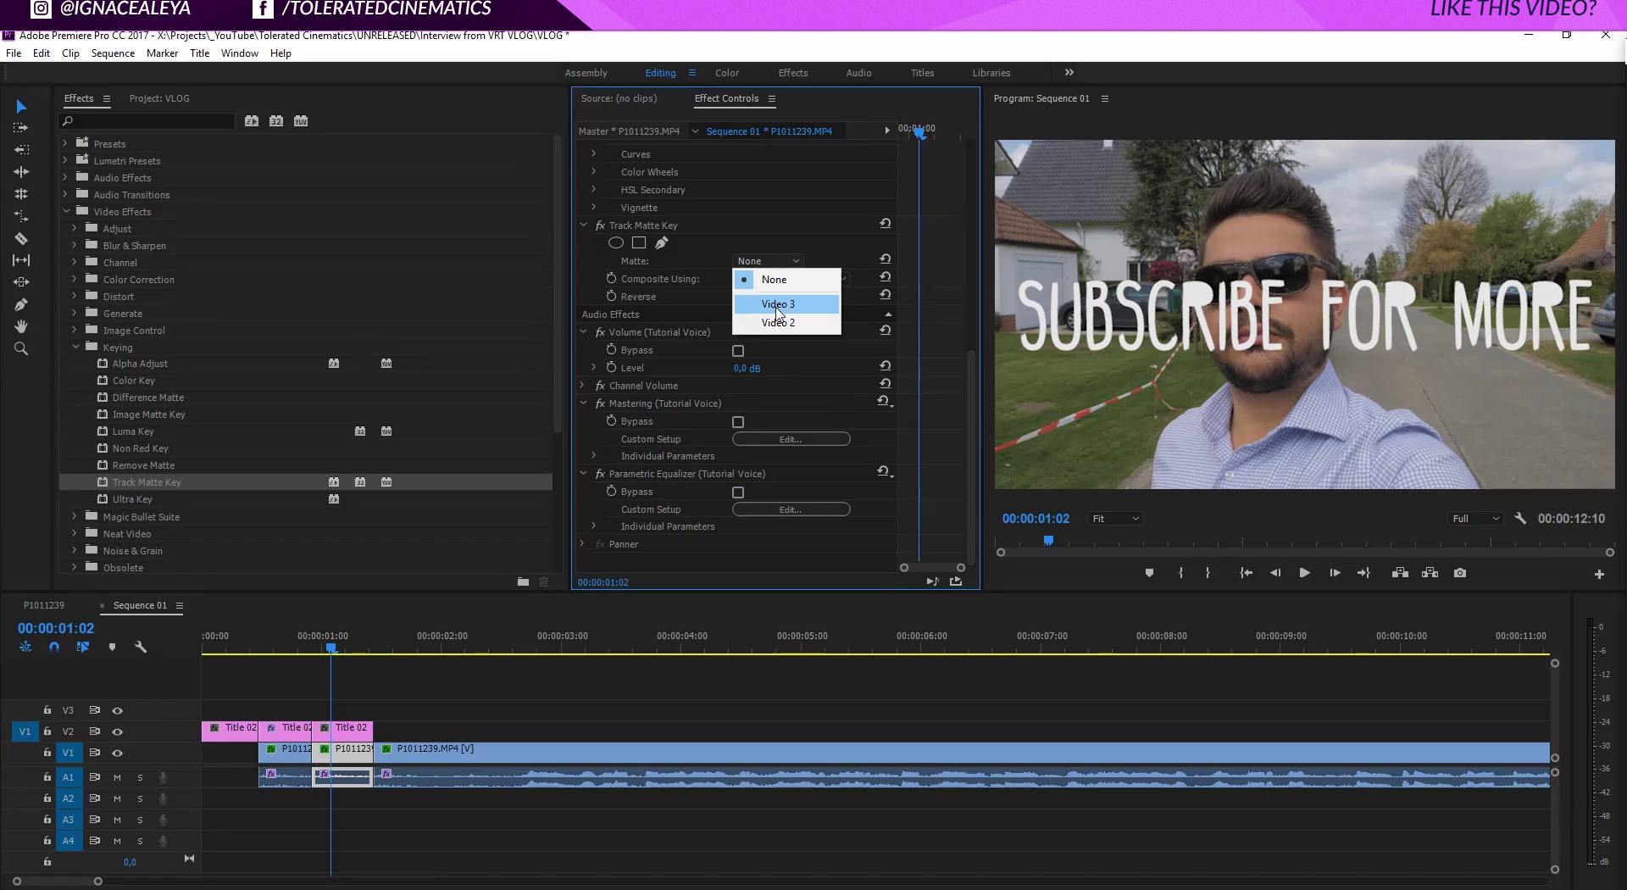
pyautogui.click(777, 304)
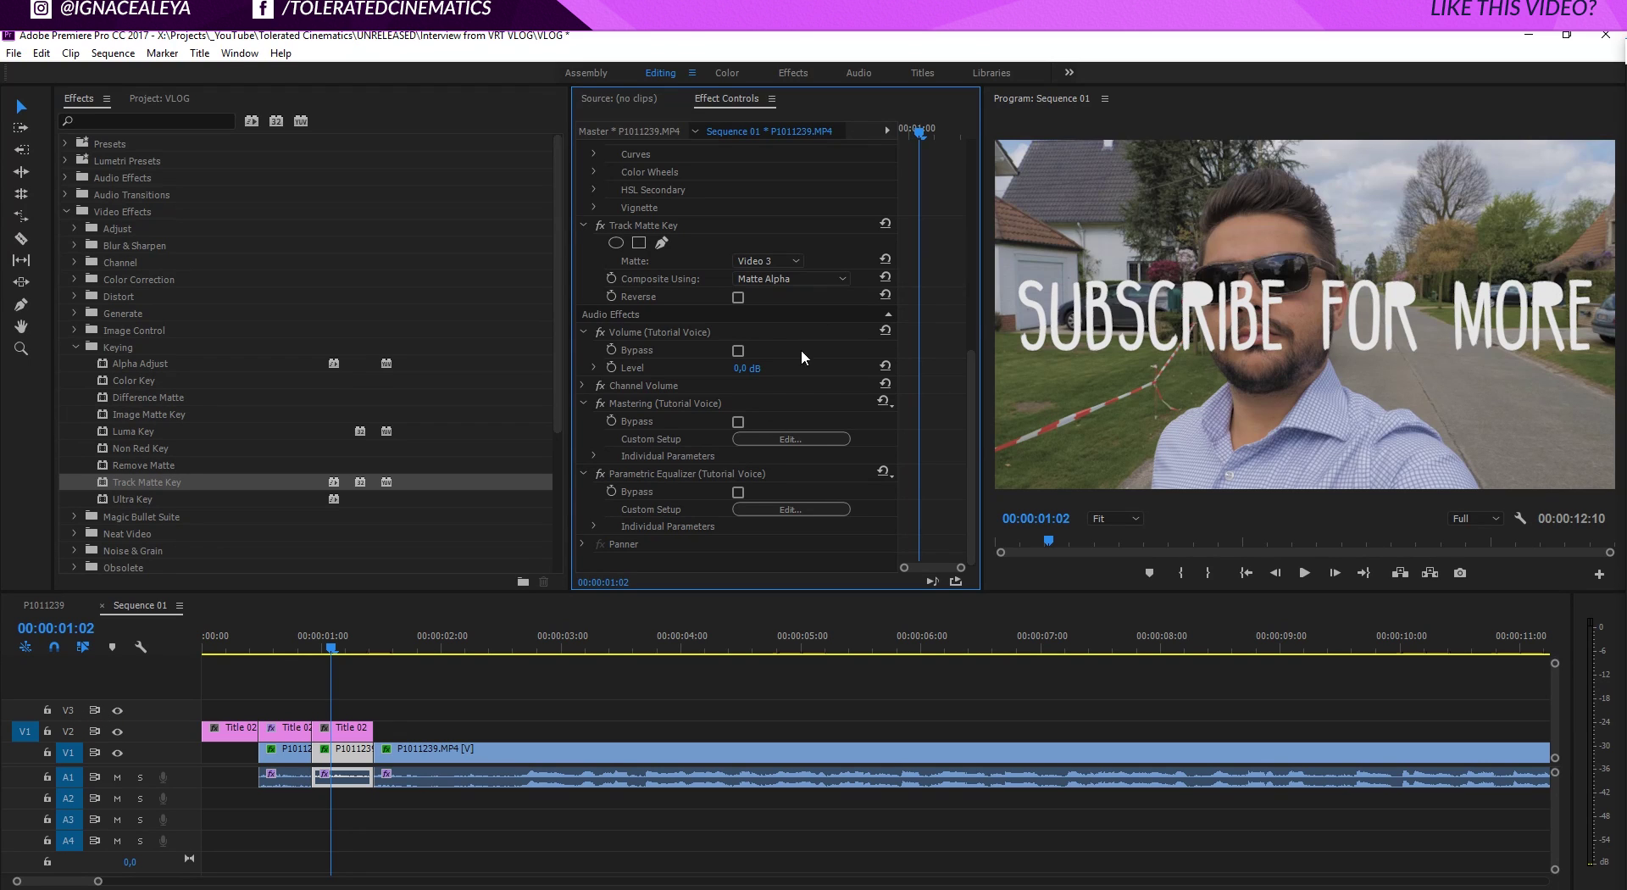
pyautogui.click(786, 257)
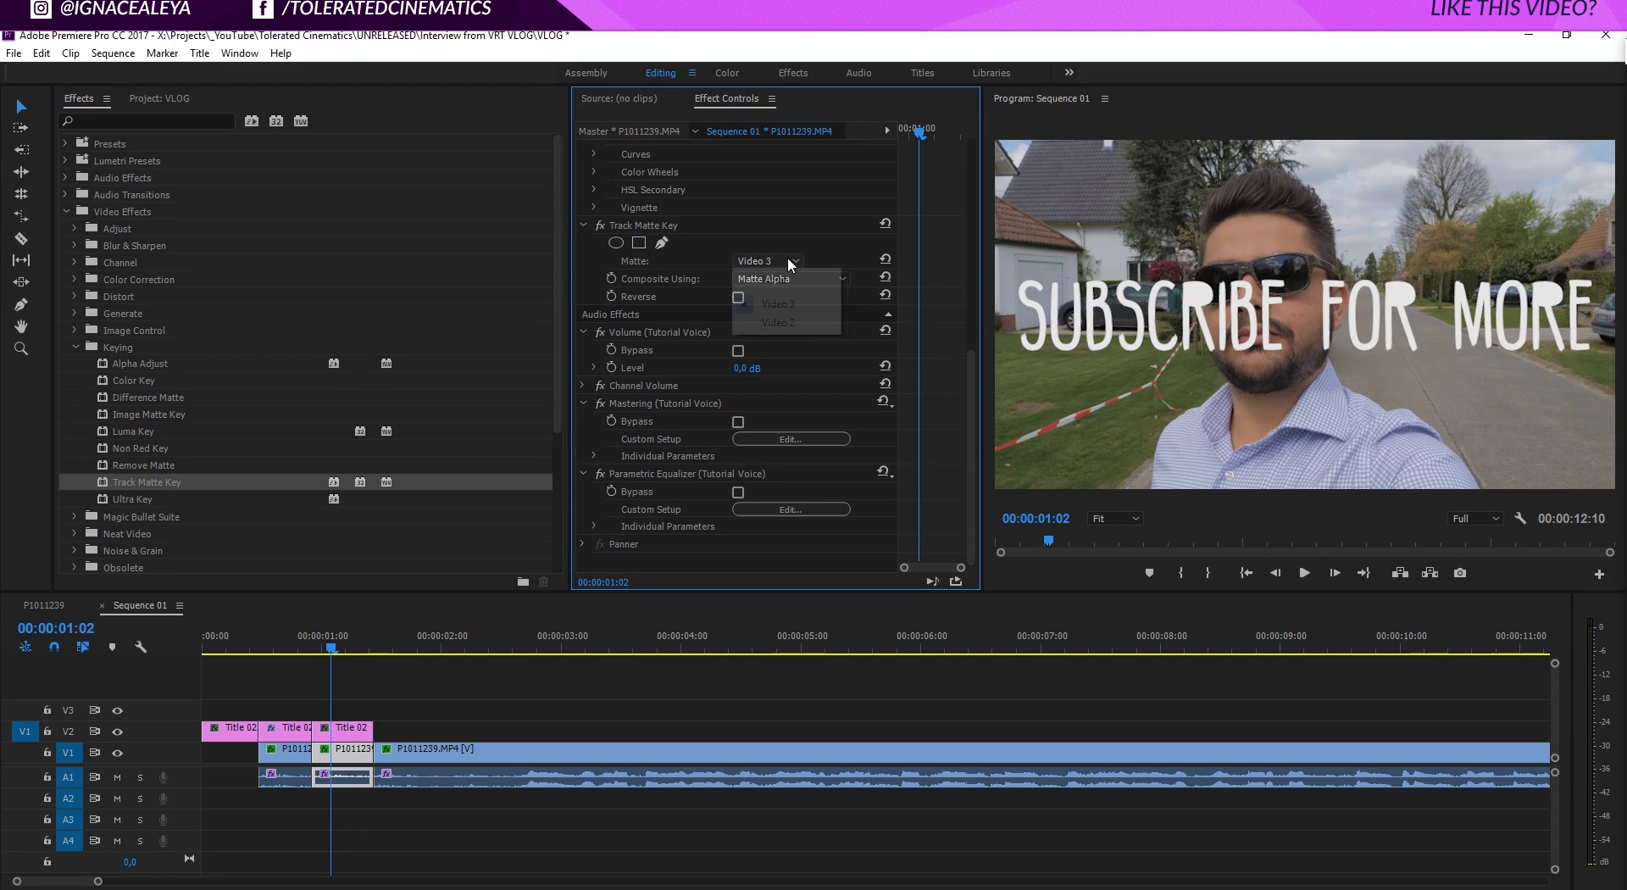
pyautogui.click(793, 323)
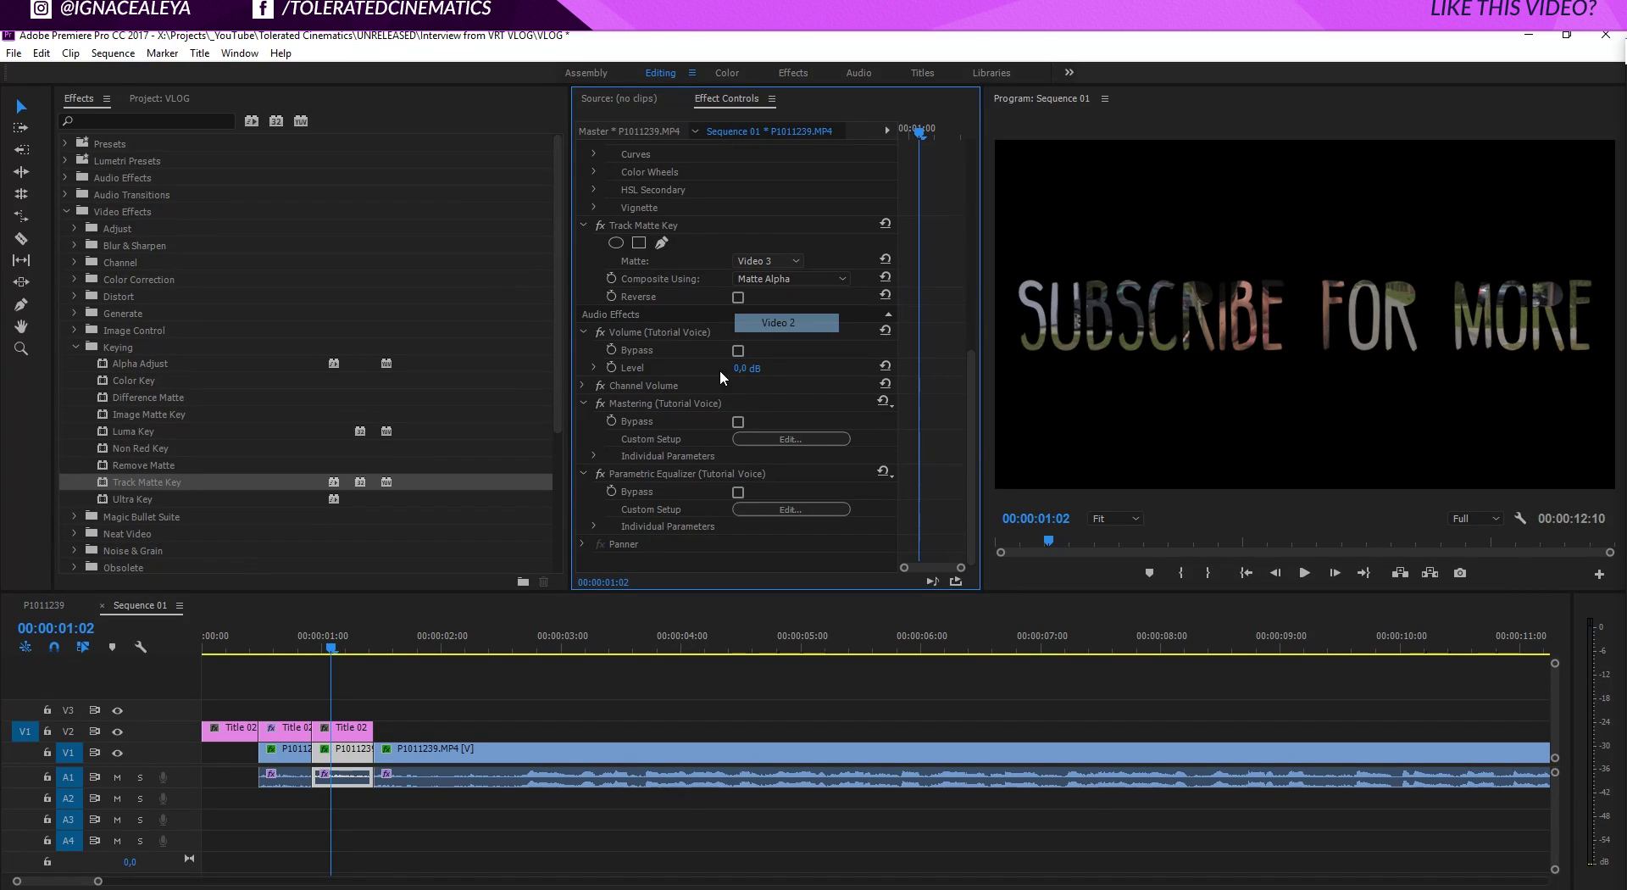
pyautogui.click(69, 749)
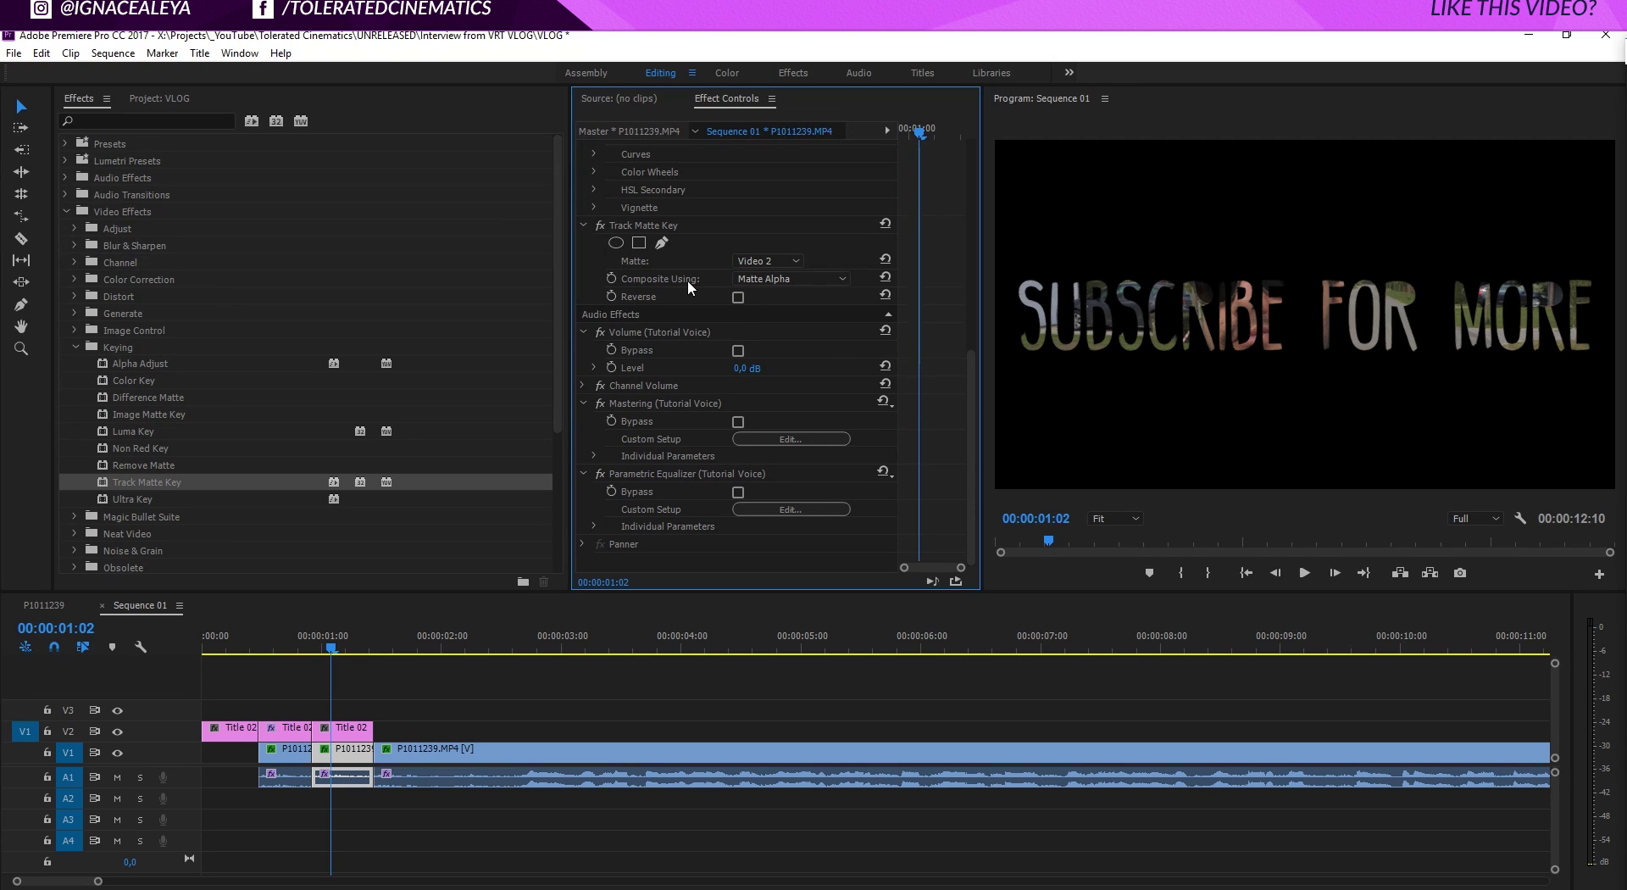
# Change the Track Matte Key's Composite Using setting to Matte Luma.
pyautogui.click(806, 281)
pyautogui.click(808, 299)
pyautogui.click(750, 275)
pyautogui.click(737, 311)
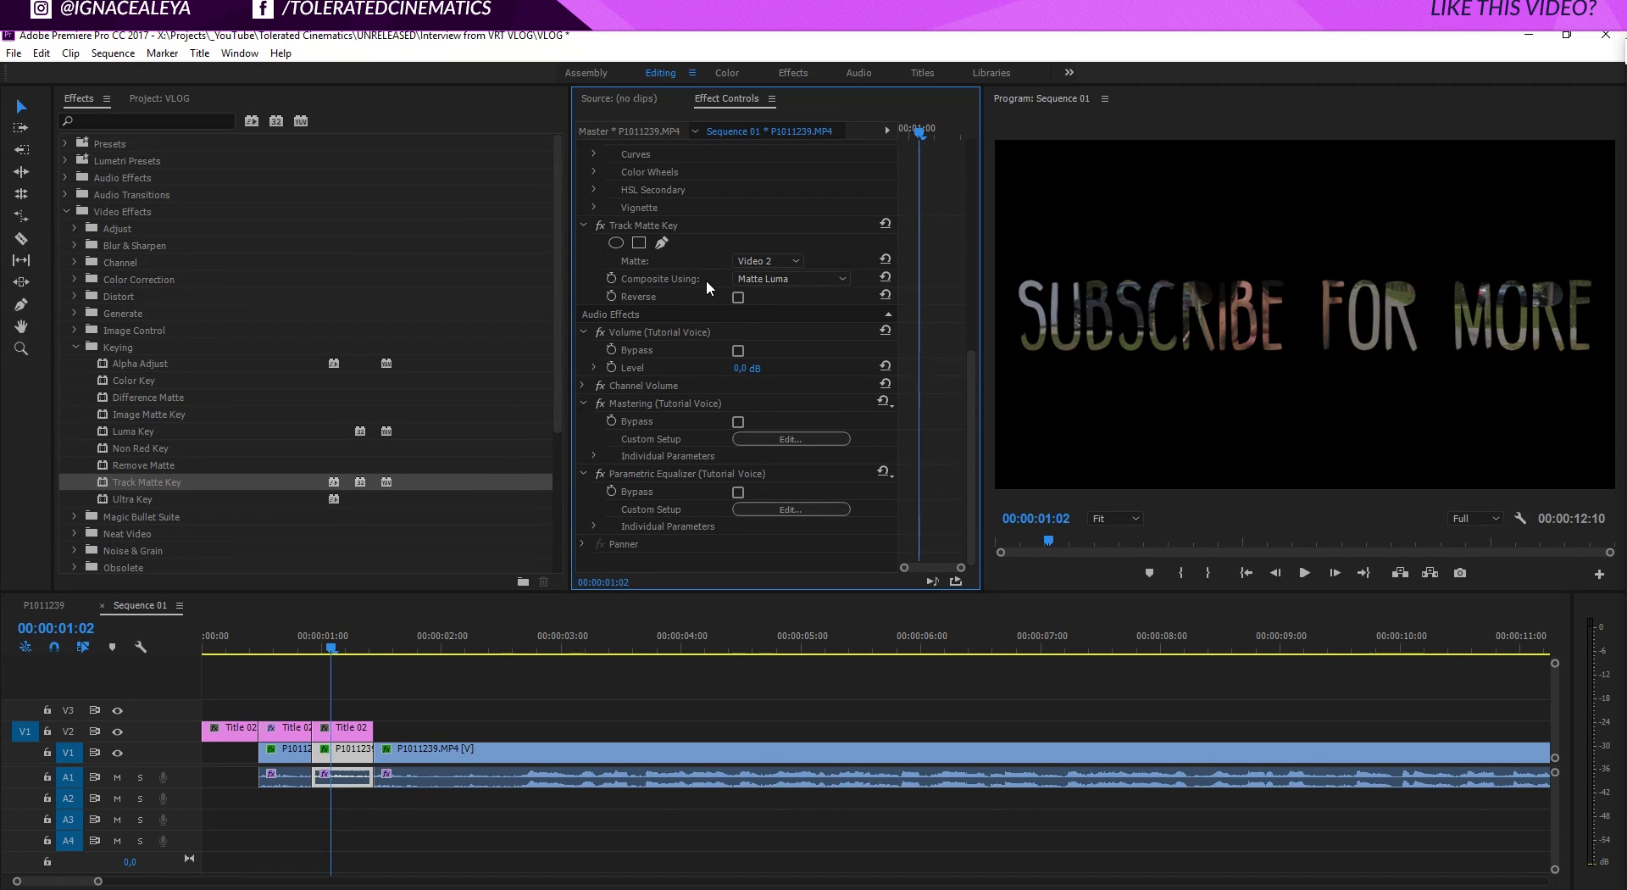
# Apply the Channel > Invert effect to the third Title 02 piece.
pyautogui.click(359, 734)
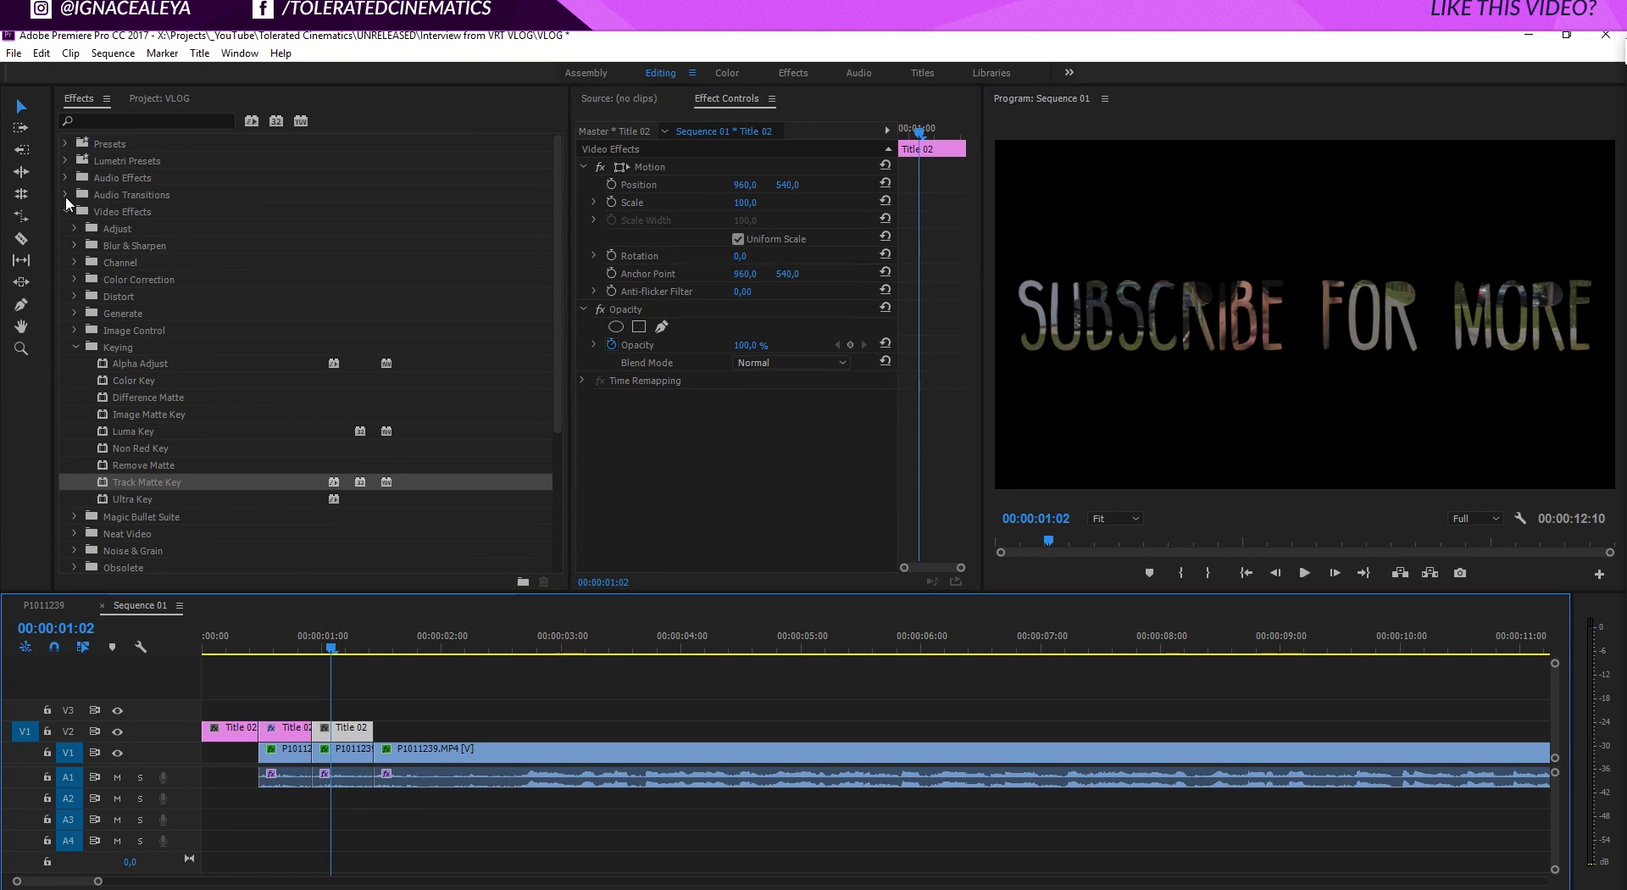
pyautogui.click(74, 261)
pyautogui.moveTo(127, 344); pyautogui.dragTo(683, 437)
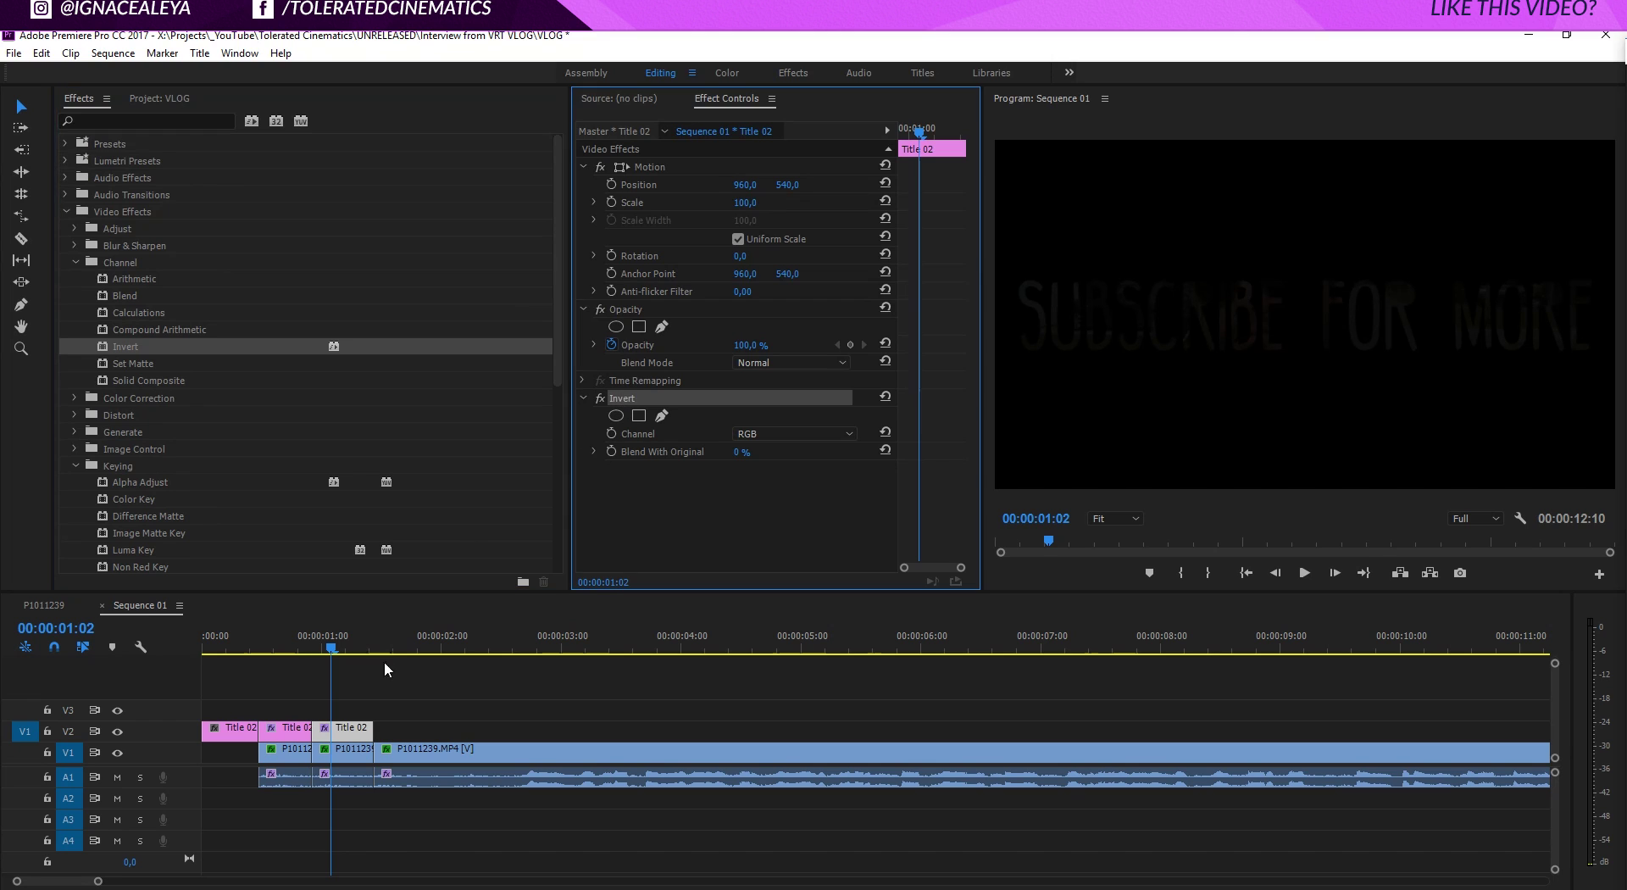
# Set the middle vlog clip's Track Matte Key Composite Using back to Matte Alpha.
pyautogui.click(353, 750)
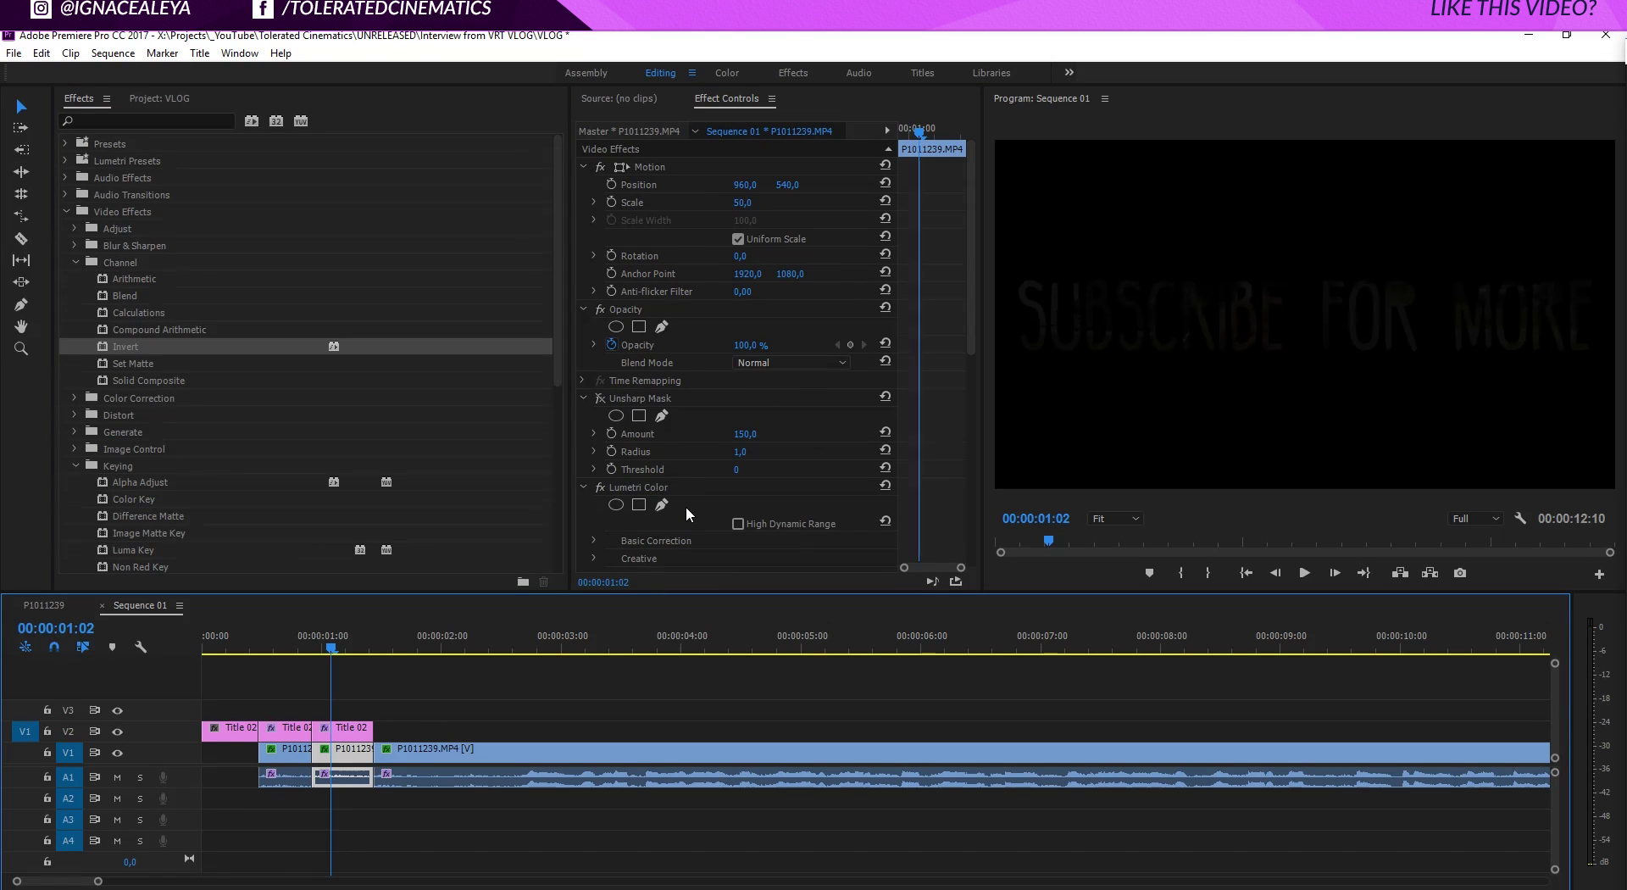
pyautogui.scroll(-2, 687, 508)
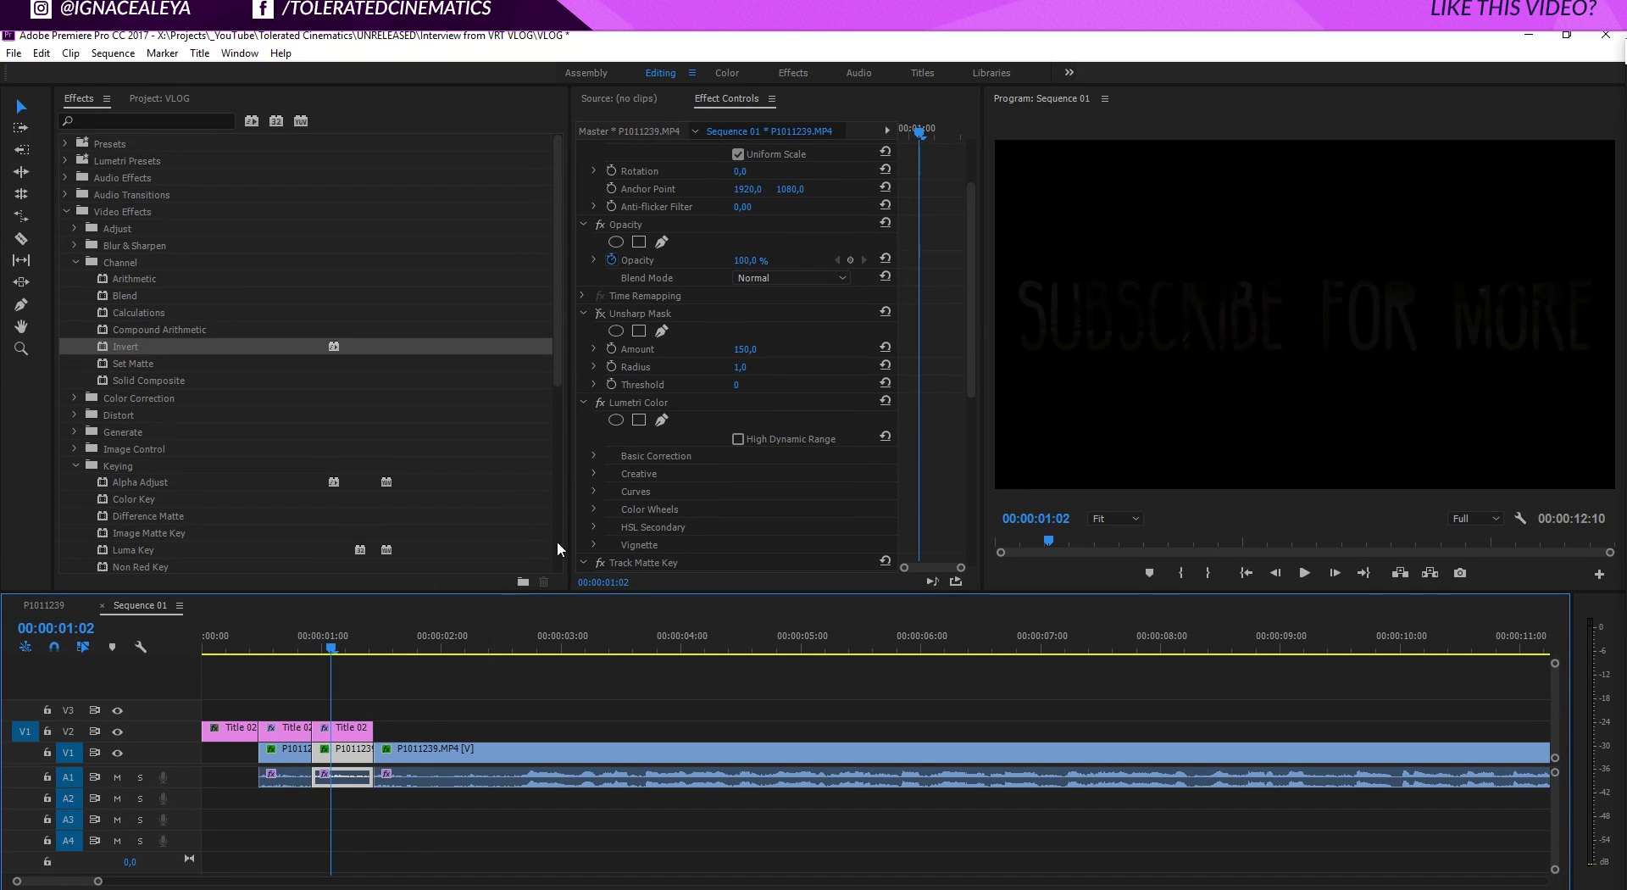
pyautogui.scroll(-4, 639, 440)
pyautogui.click(772, 463)
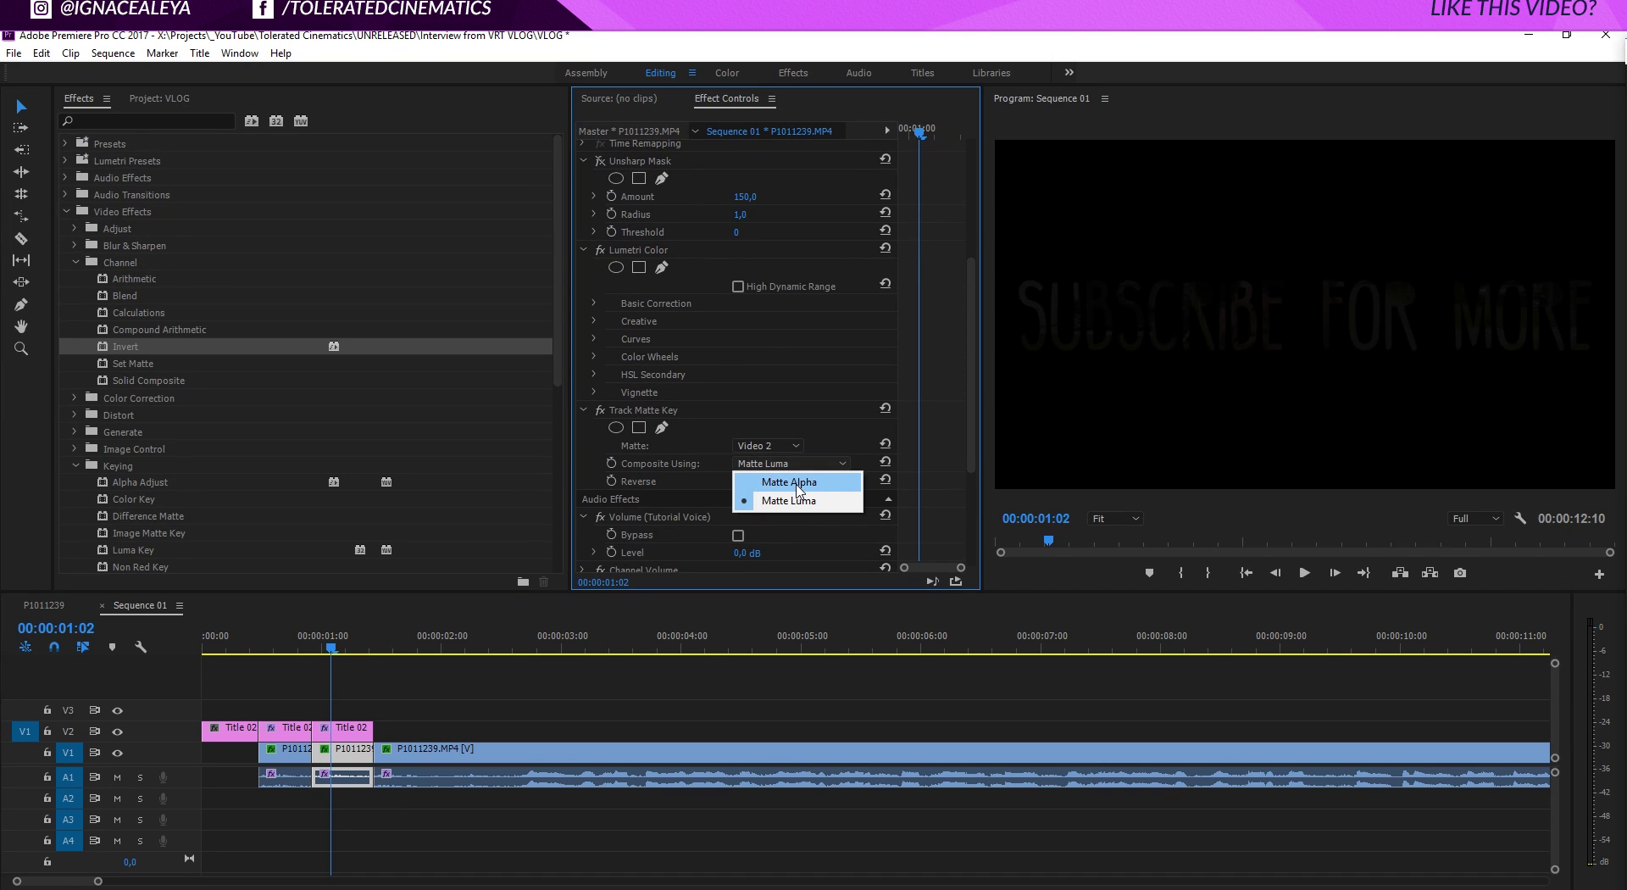
pyautogui.click(797, 485)
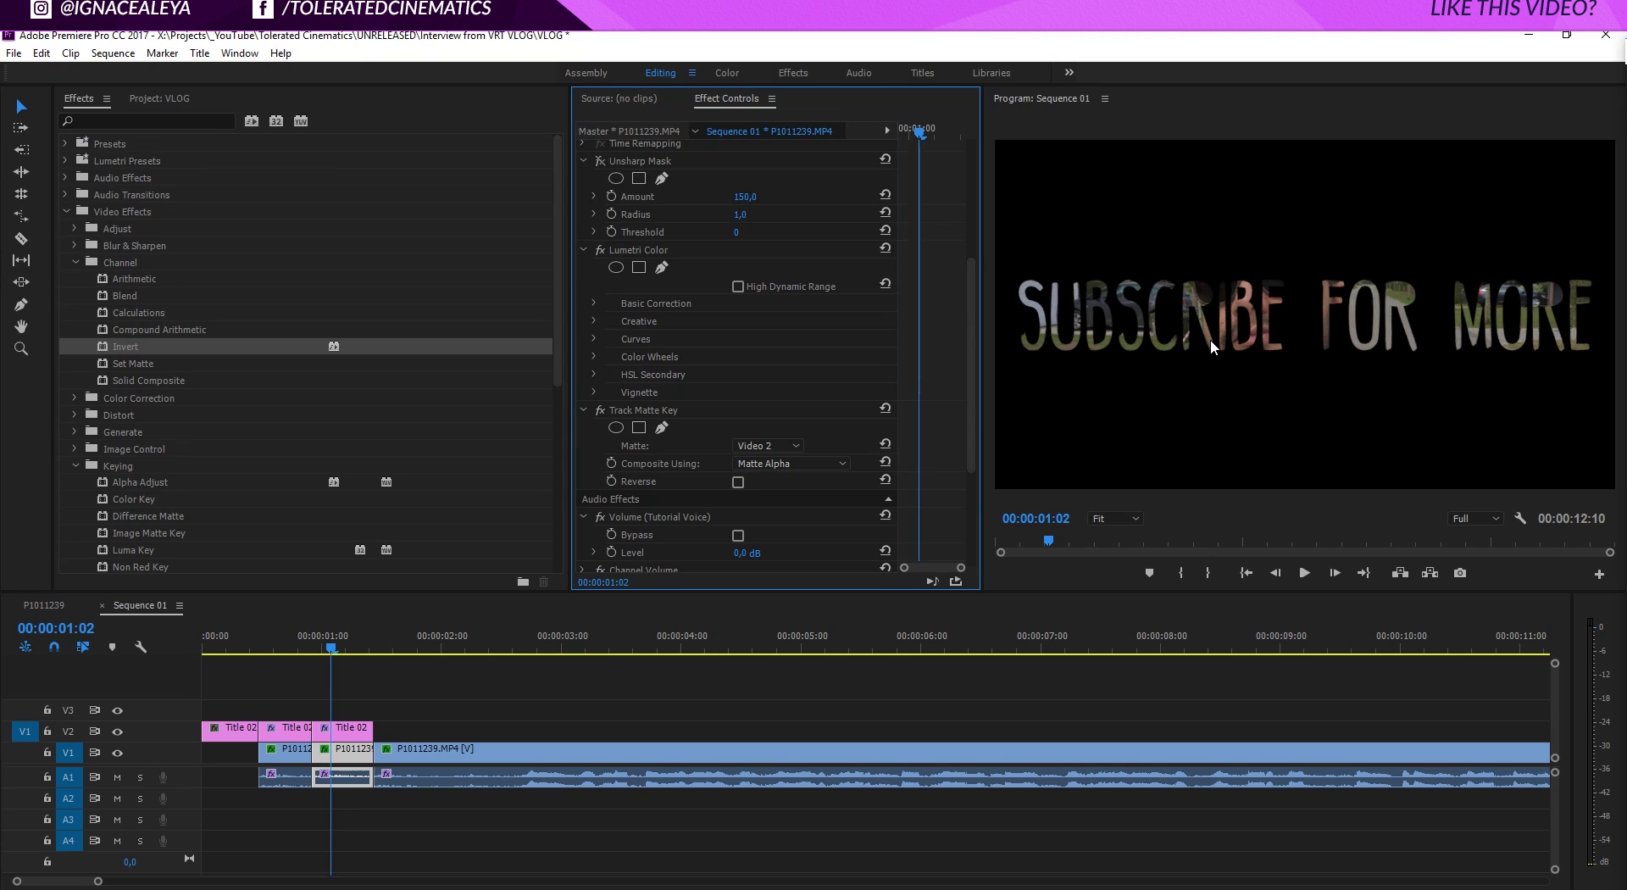
pyautogui.click(408, 725)
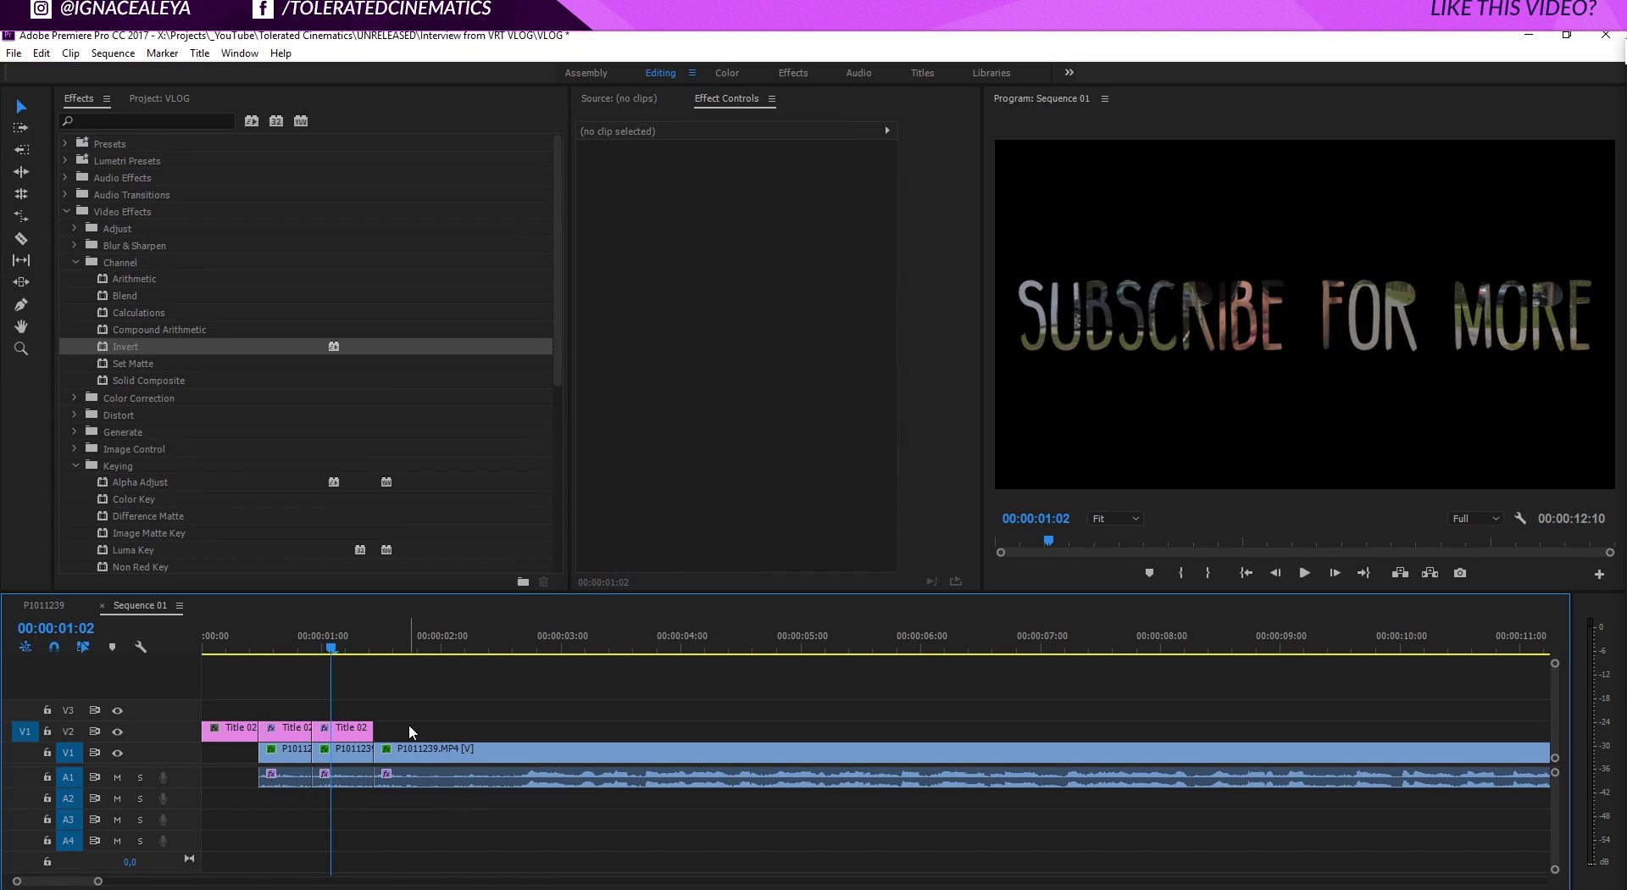